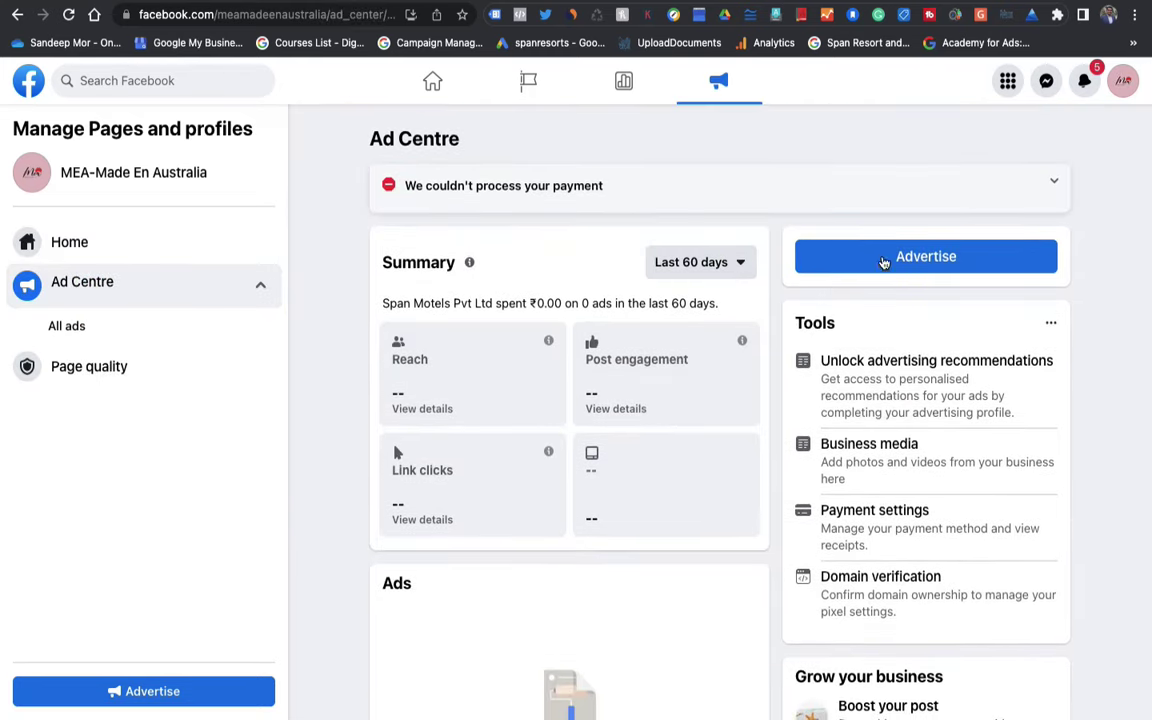
# - Start an advertisement that boosts an Instagram post and browse the suggested Instagram posts
pyautogui.click(962, 262)
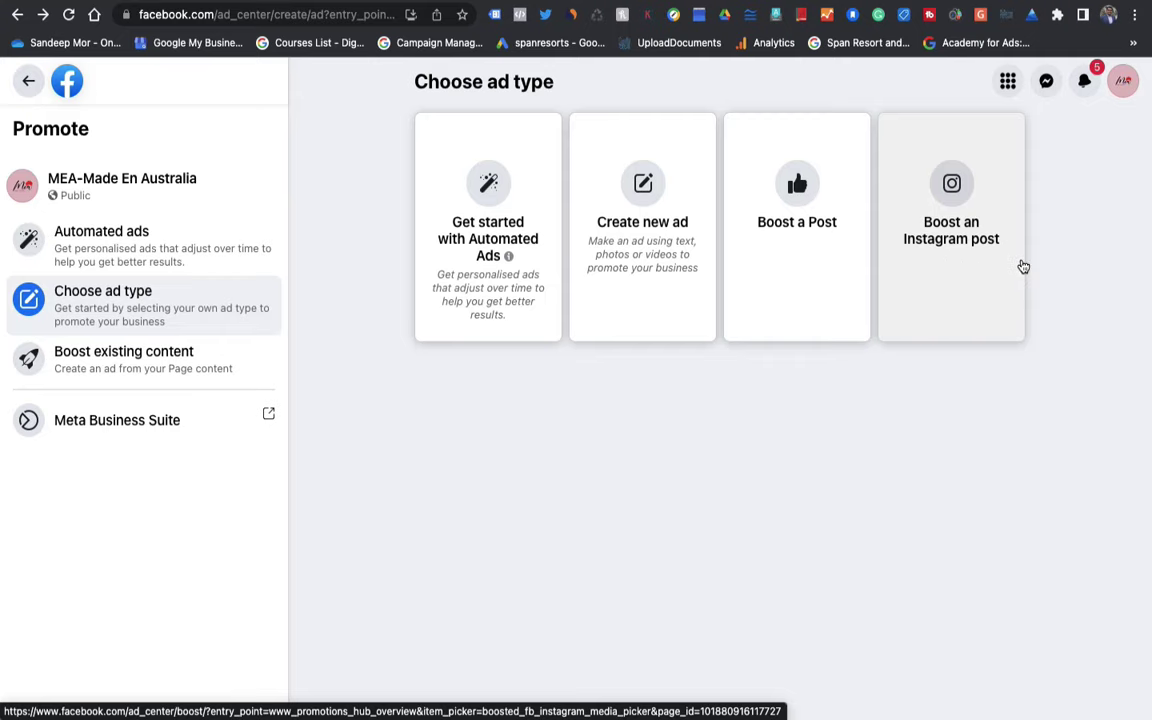
pyautogui.click(972, 258)
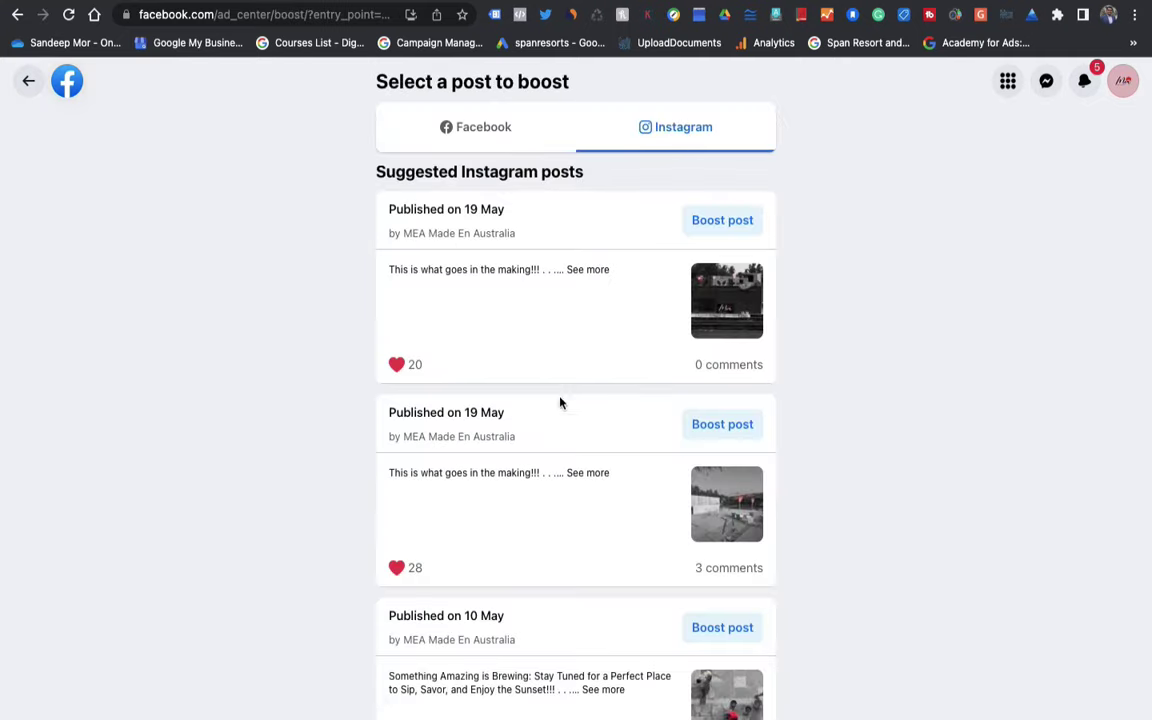
pyautogui.scroll(-5, 571, 442)
pyautogui.scroll(5, 558, 243)
# - Check the suggested Facebook posts and choose the first suggested Instagram post, published on 19 May, to boost
pyautogui.click(505, 140)
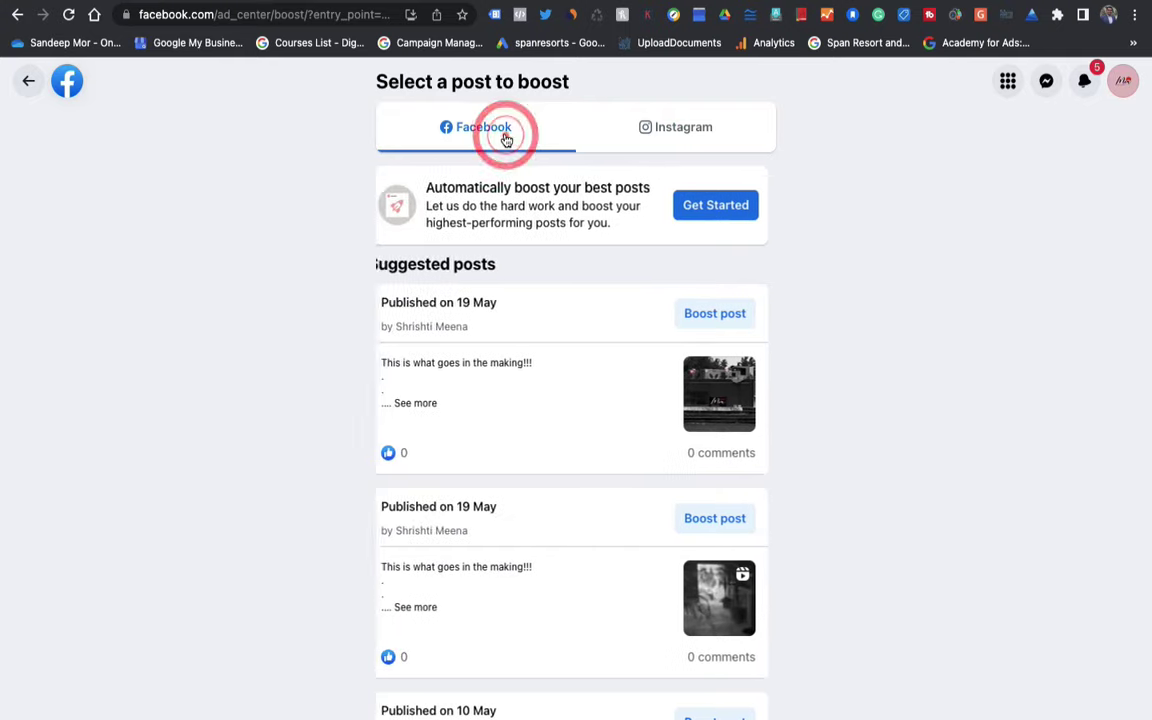
pyautogui.scroll(-5, 440, 645)
pyautogui.scroll(5, 440, 645)
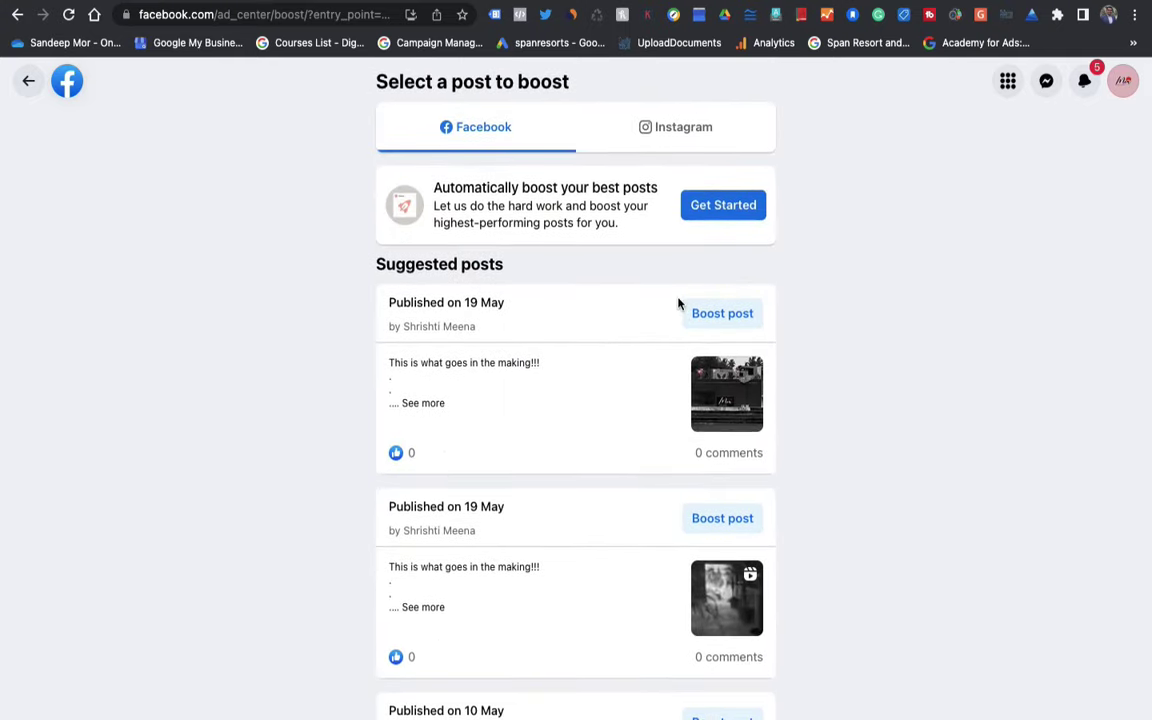
pyautogui.click(690, 135)
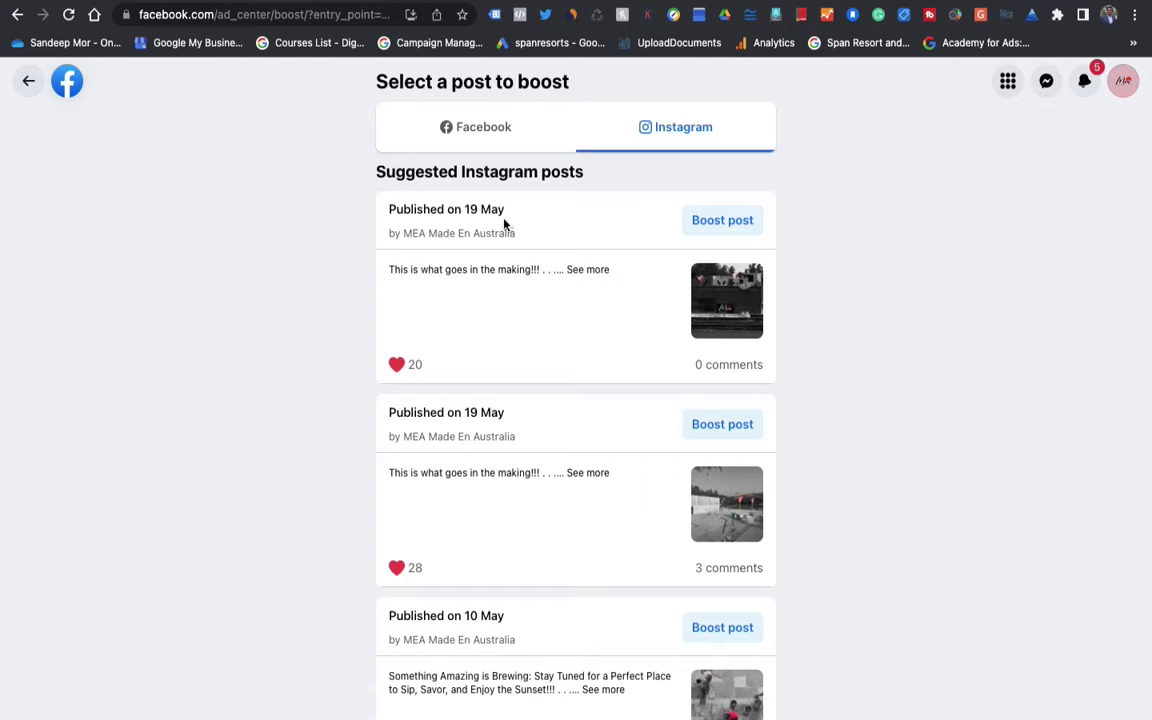
pyautogui.click(743, 226)
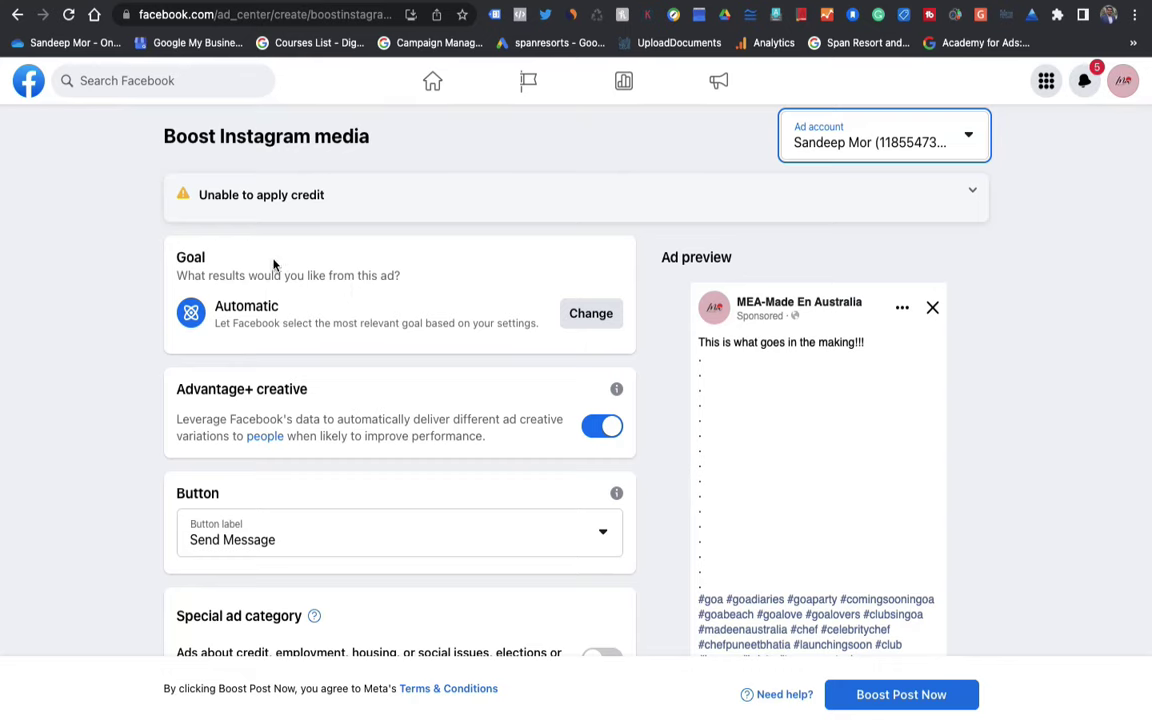
# - Set the ad's goal to Get more profile visits and save it
pyautogui.click(594, 316)
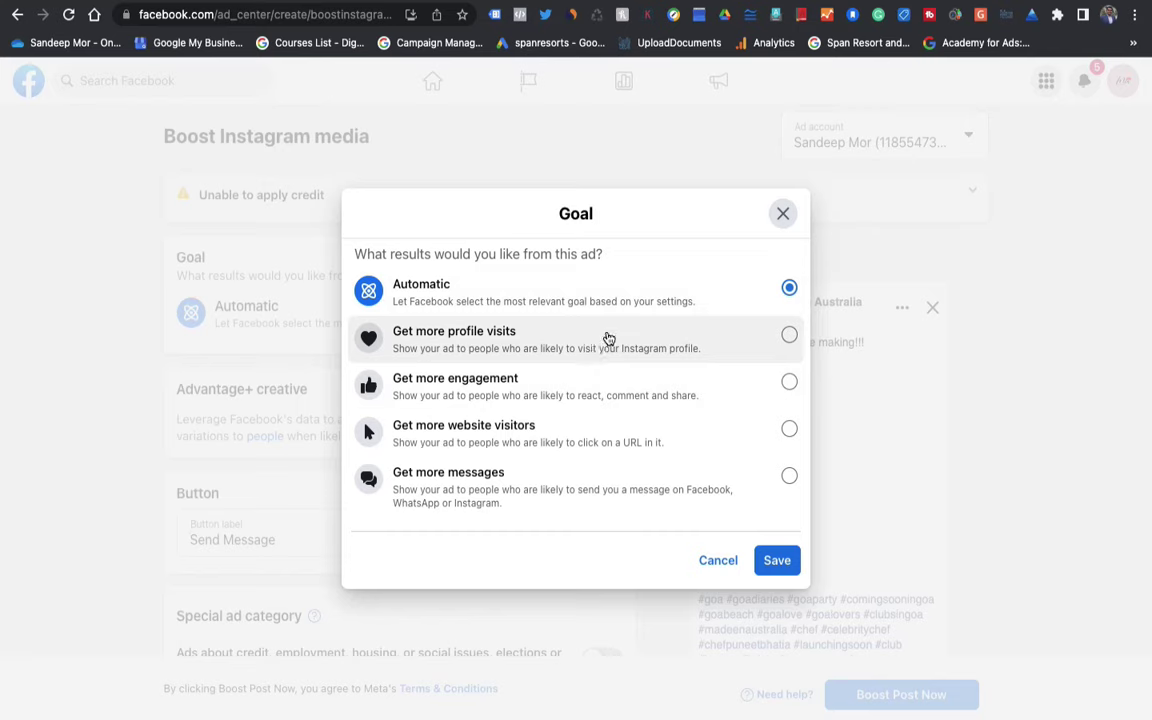
pyautogui.click(790, 335)
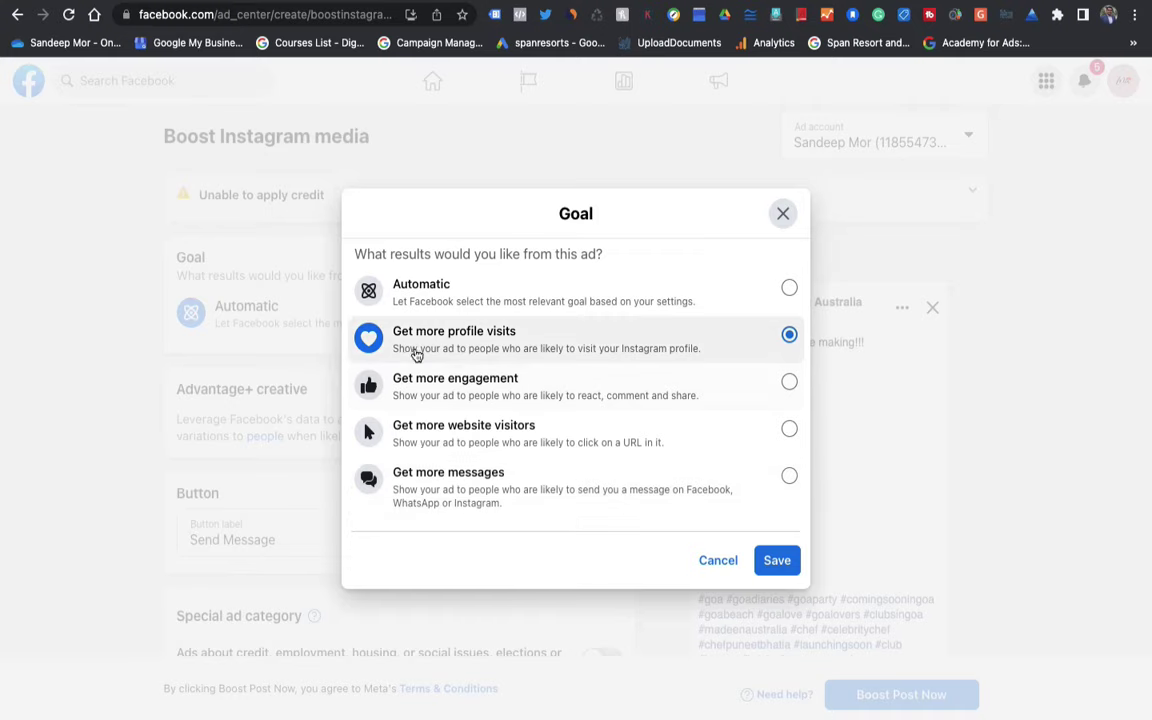
pyautogui.click(777, 563)
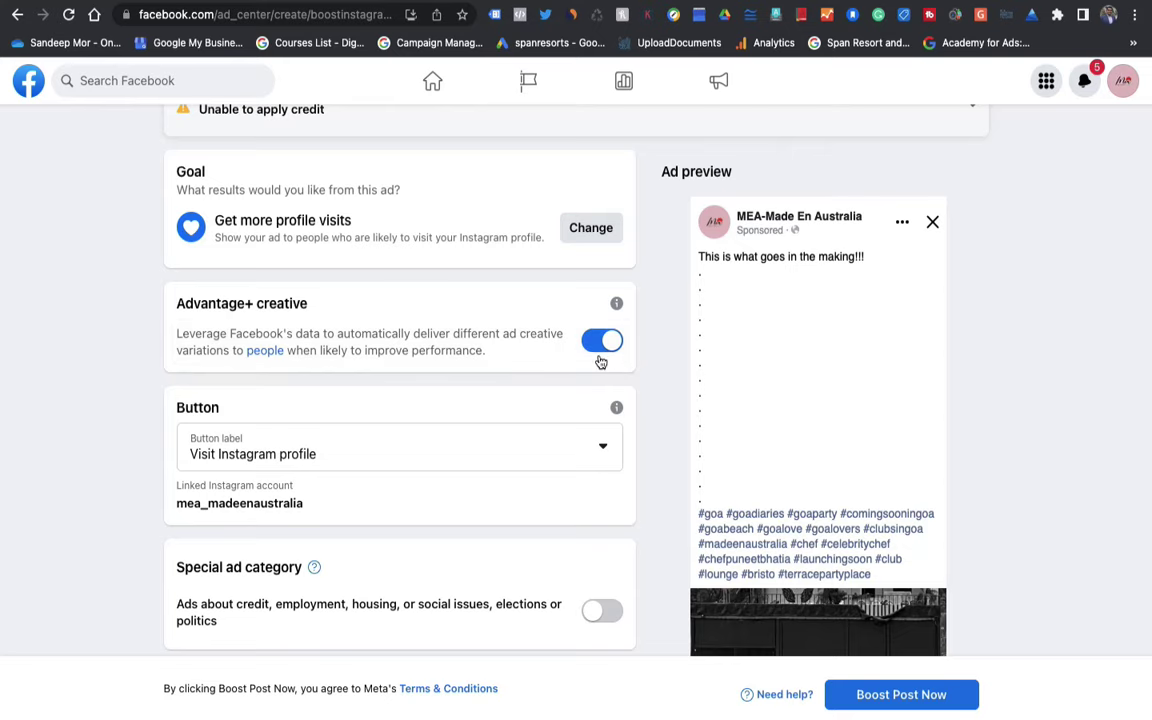
# - Examine the Advantage+ creative setting and the button label choices available for the profile visits goal
pyautogui.scroll(-1, 525, 371)
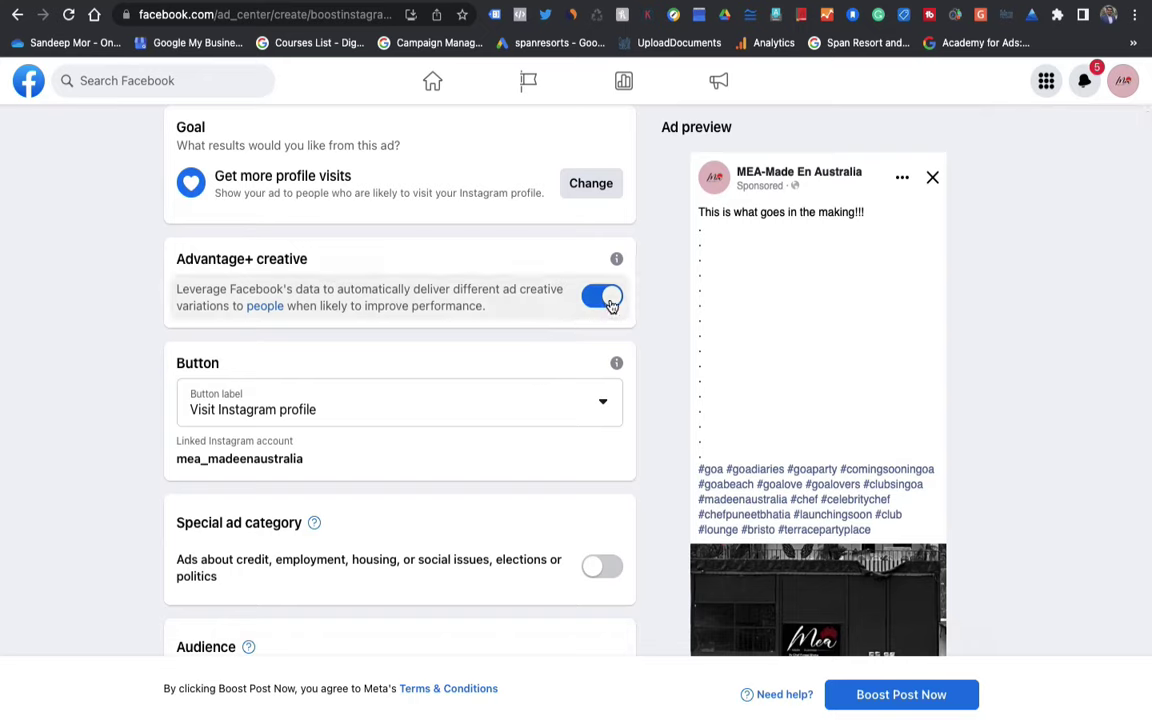
pyautogui.scroll(-2, 481, 378)
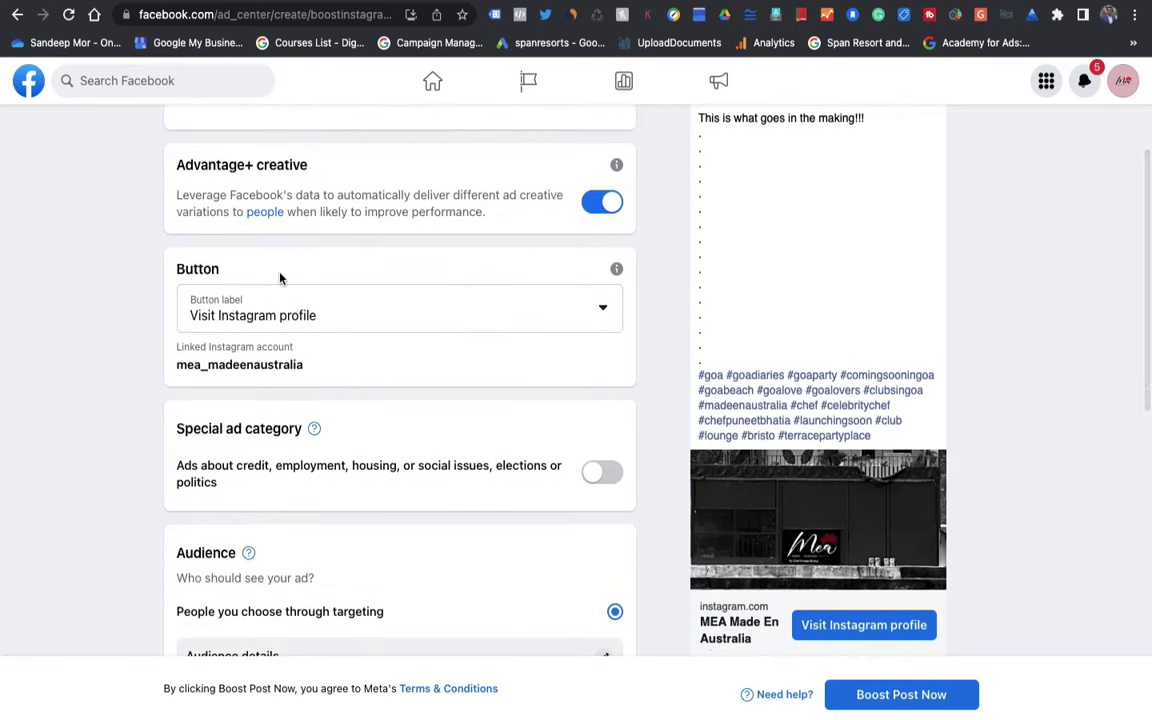
pyautogui.scroll(5, 283, 278)
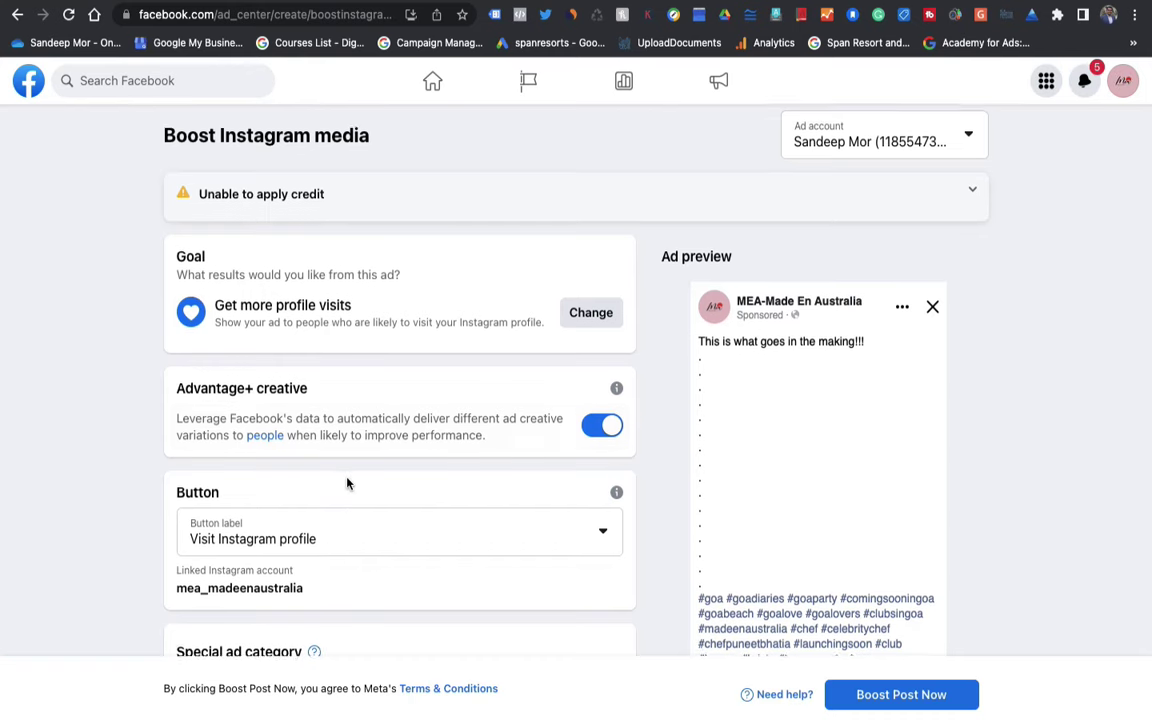
pyautogui.scroll(-3, 340, 470)
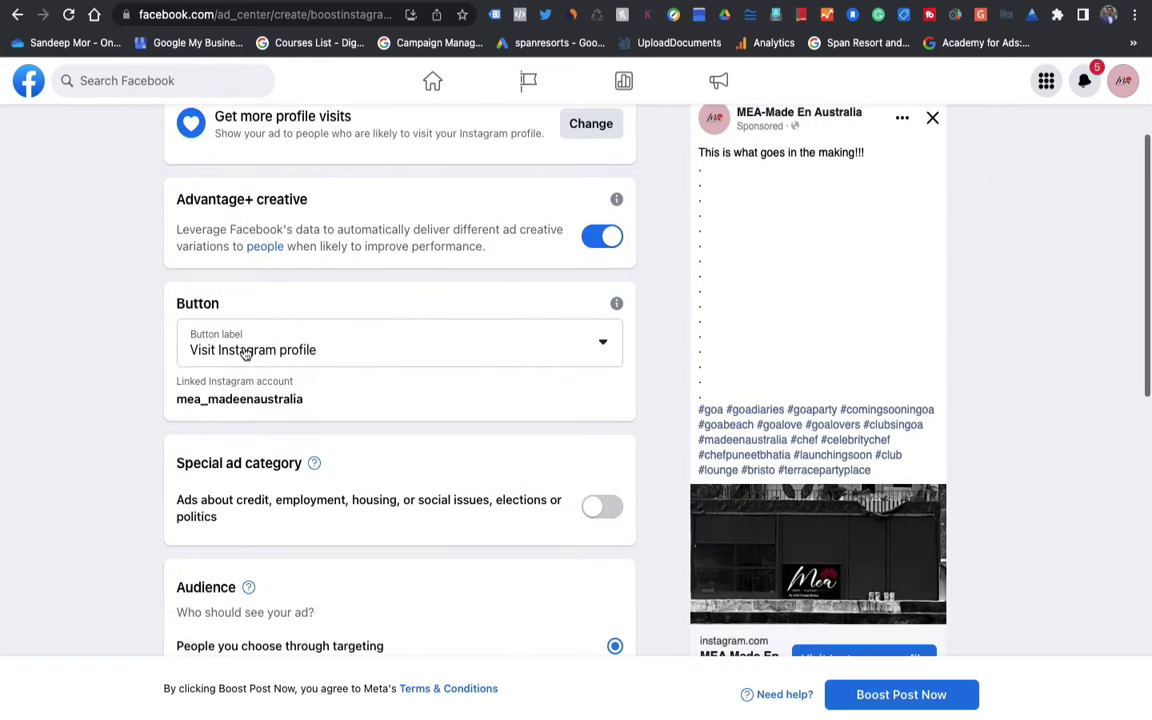
pyautogui.click(365, 356)
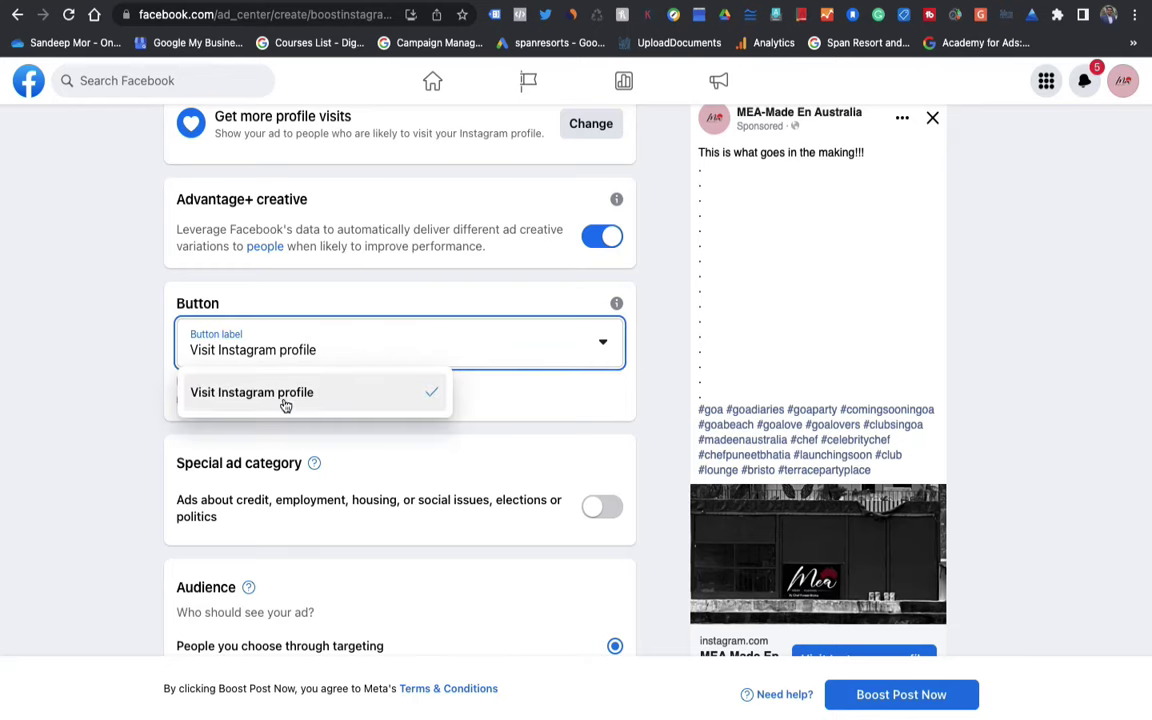
pyautogui.scroll(3, 389, 327)
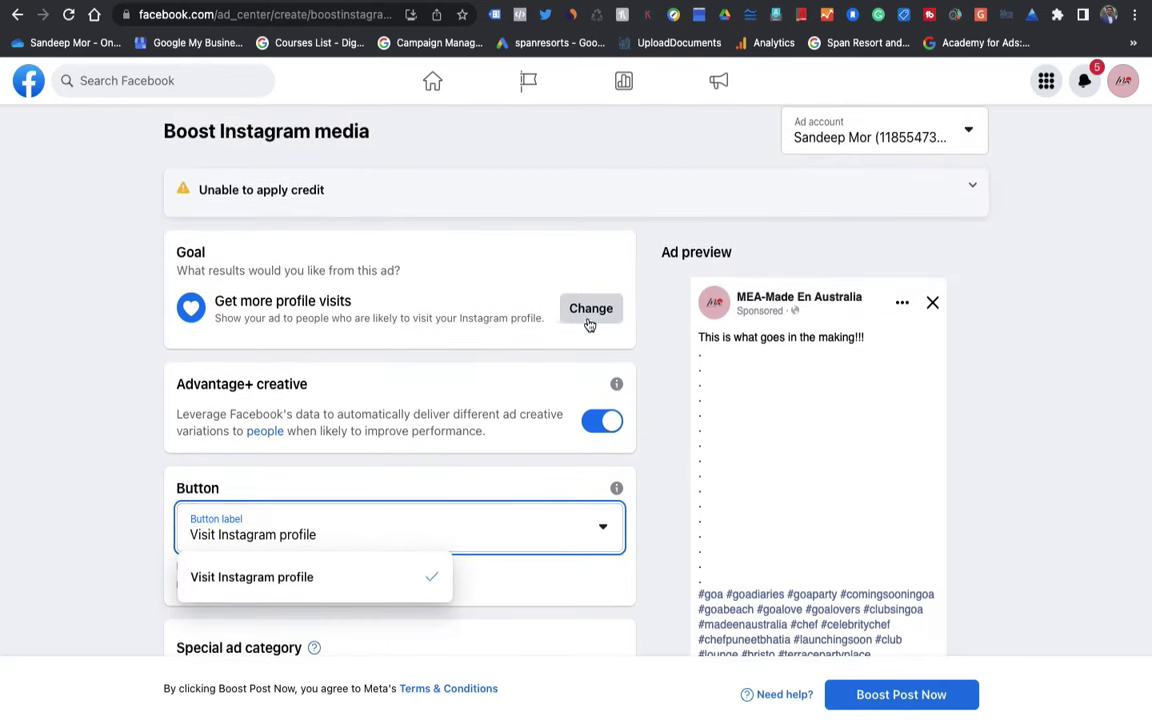
pyautogui.scroll(-3, 476, 527)
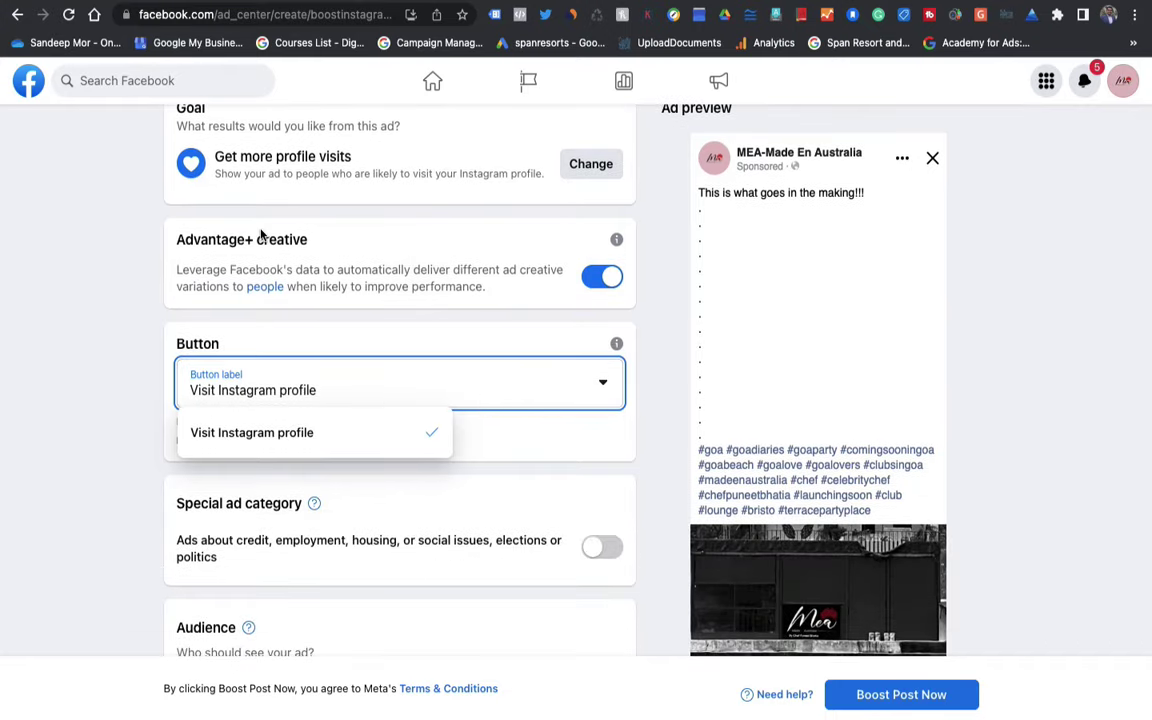
pyautogui.scroll(1, 137, 208)
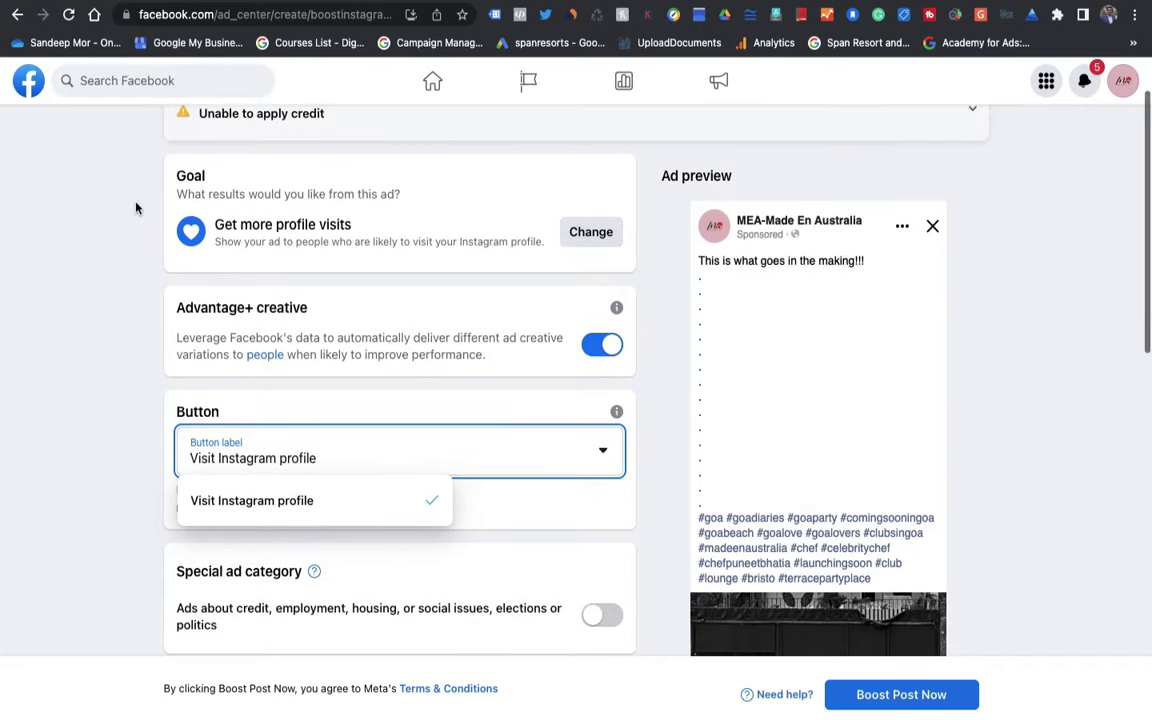
pyautogui.click(131, 476)
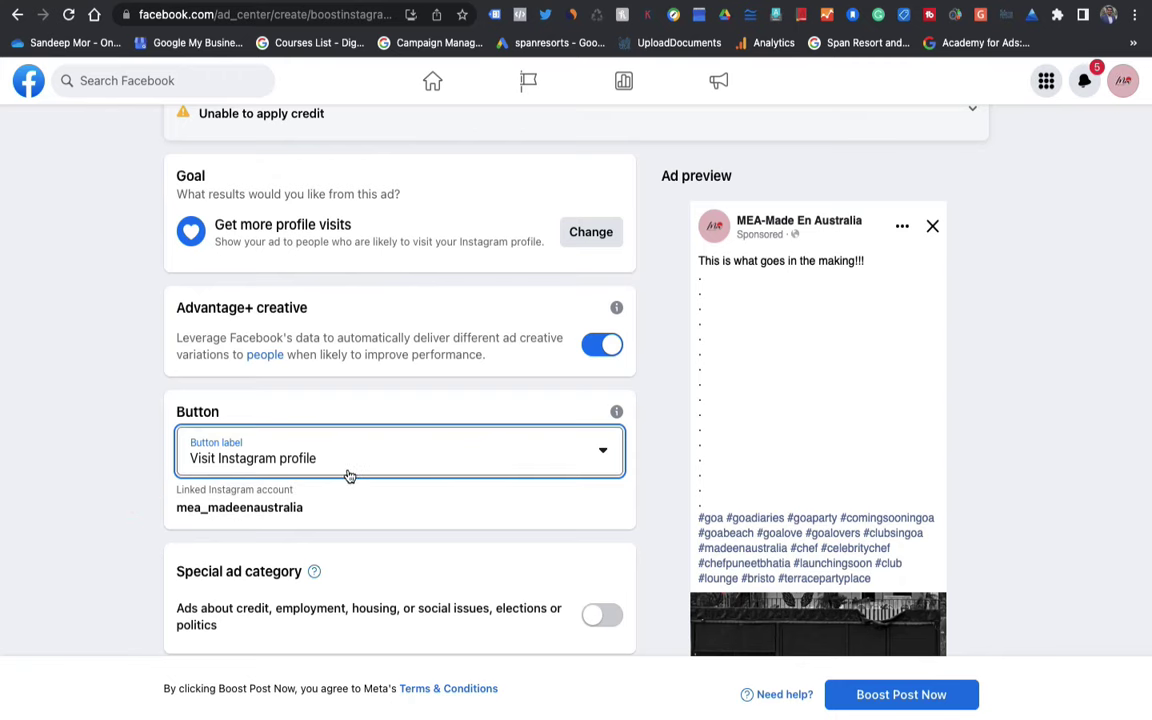
# - Review the ad preview, the special ad category setting and the audience options
pyautogui.scroll(-5, 745, 534)
pyautogui.scroll(2, 780, 240)
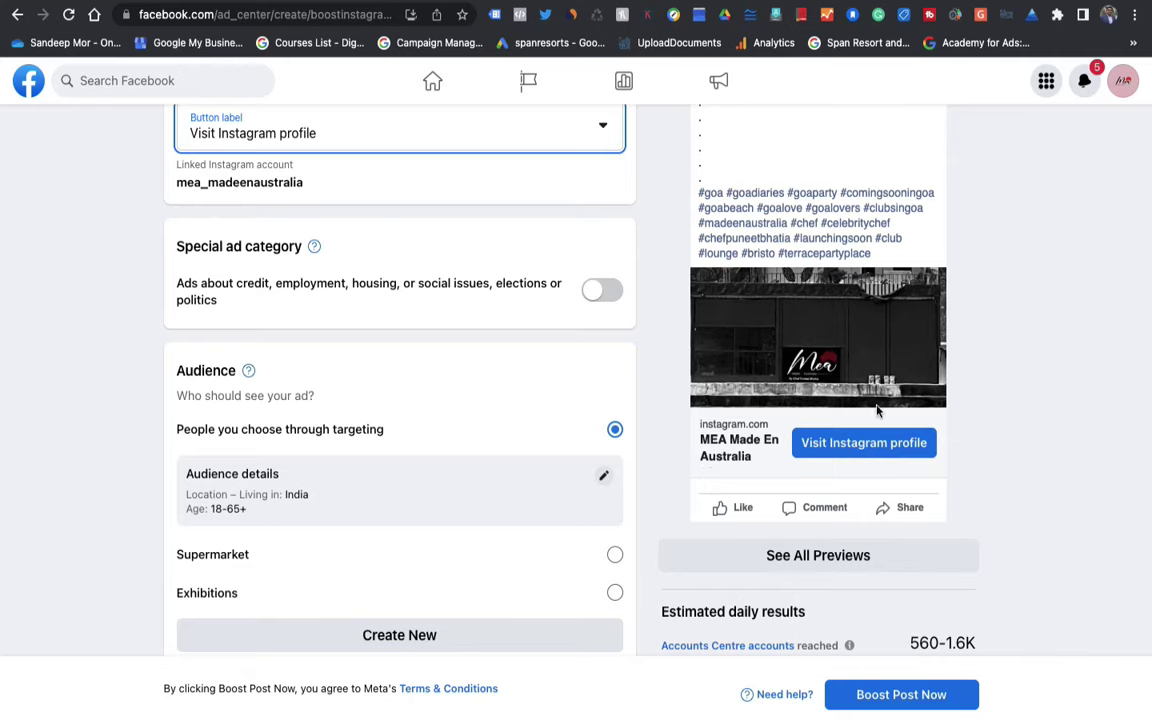
pyautogui.scroll(1, 607, 345)
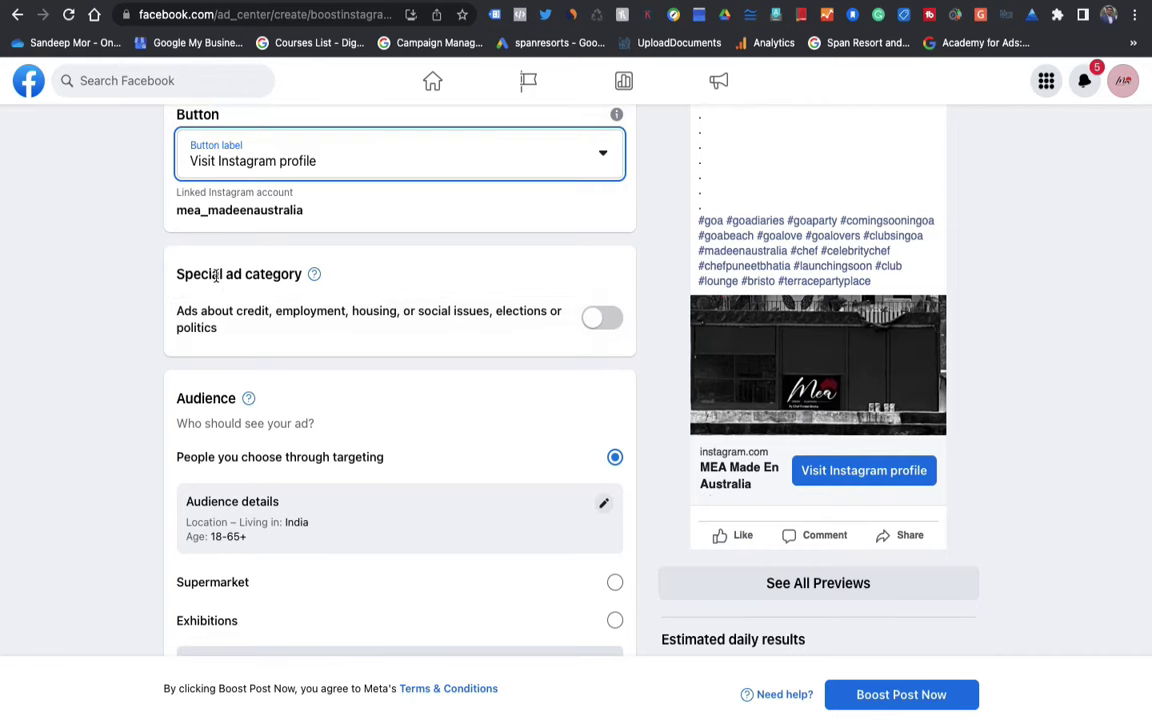
pyautogui.scroll(-1, 330, 315)
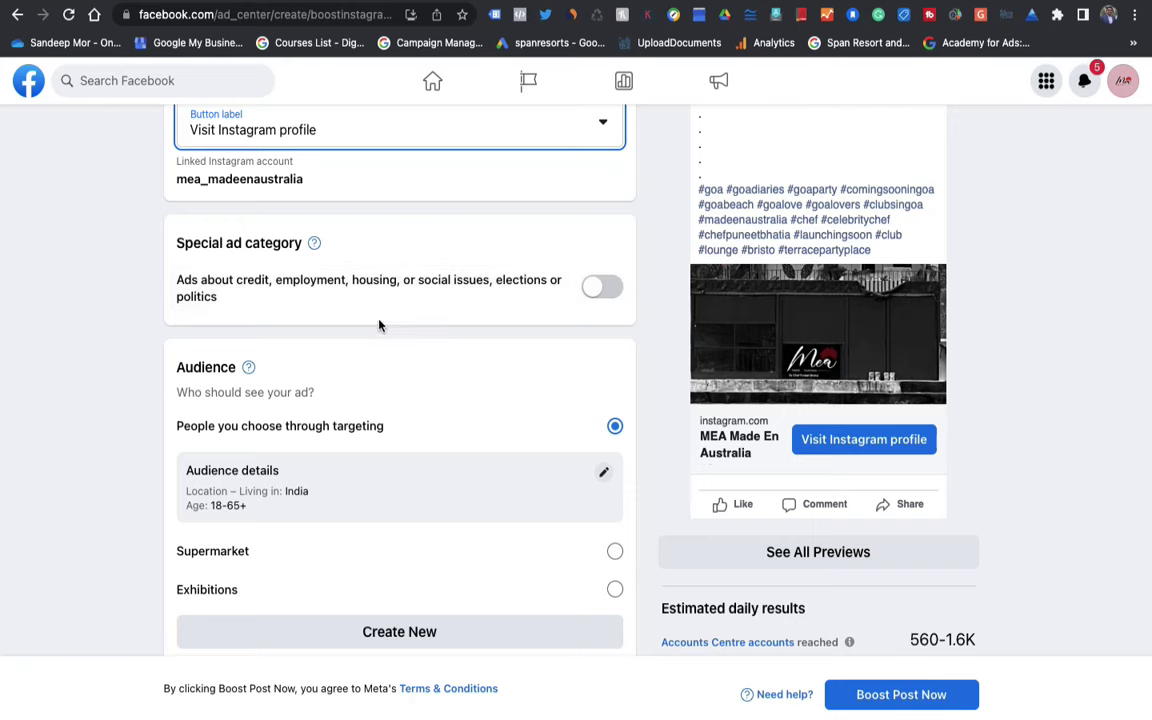
pyautogui.scroll(-2, 141, 354)
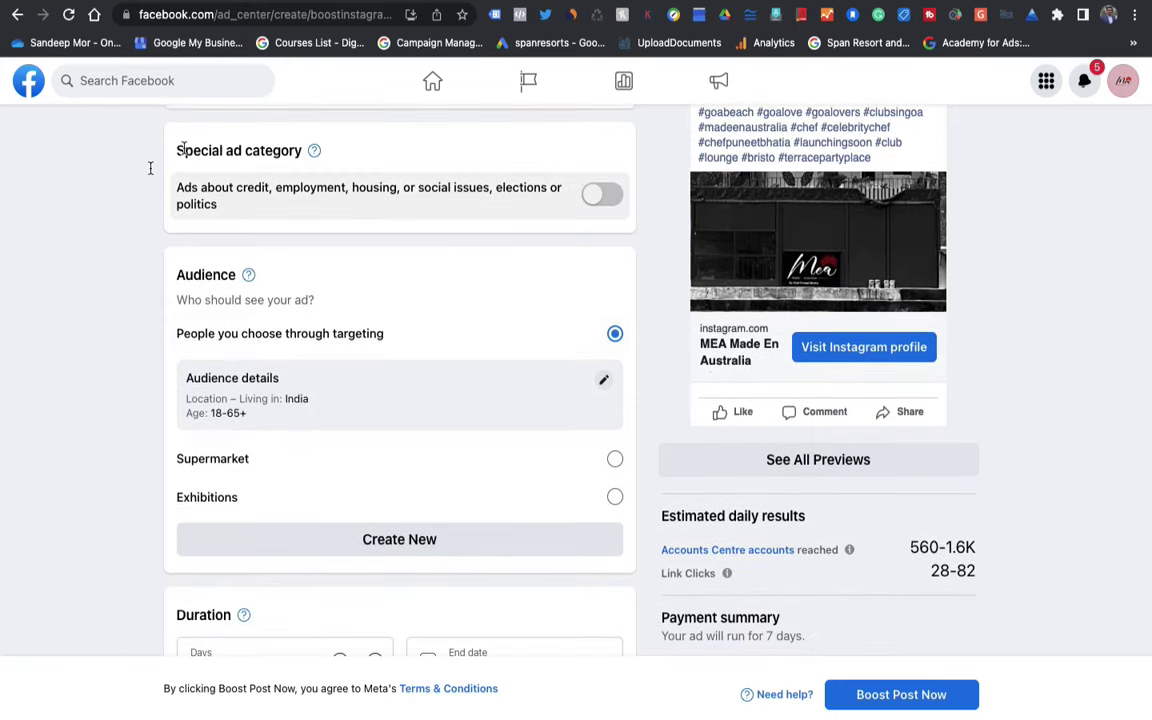
pyautogui.scroll(-2, 336, 412)
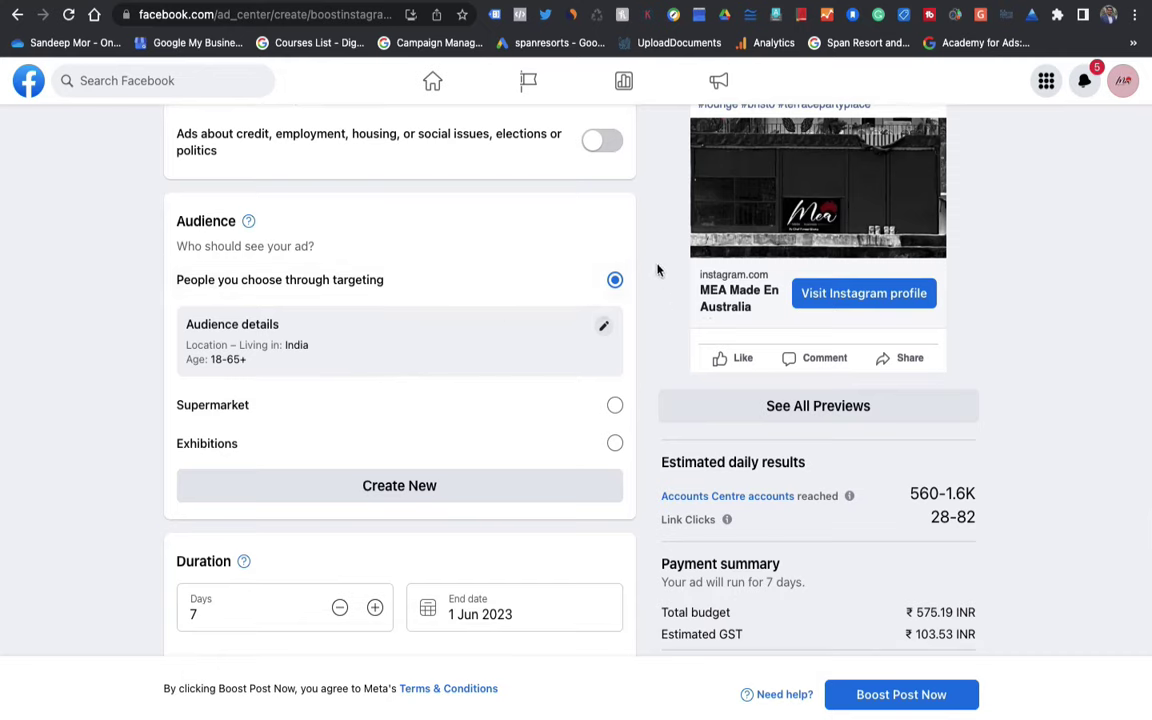
# - Inspect the gender, age and location targeting of the chosen audience and close the audience editor without saving
pyautogui.click(603, 329)
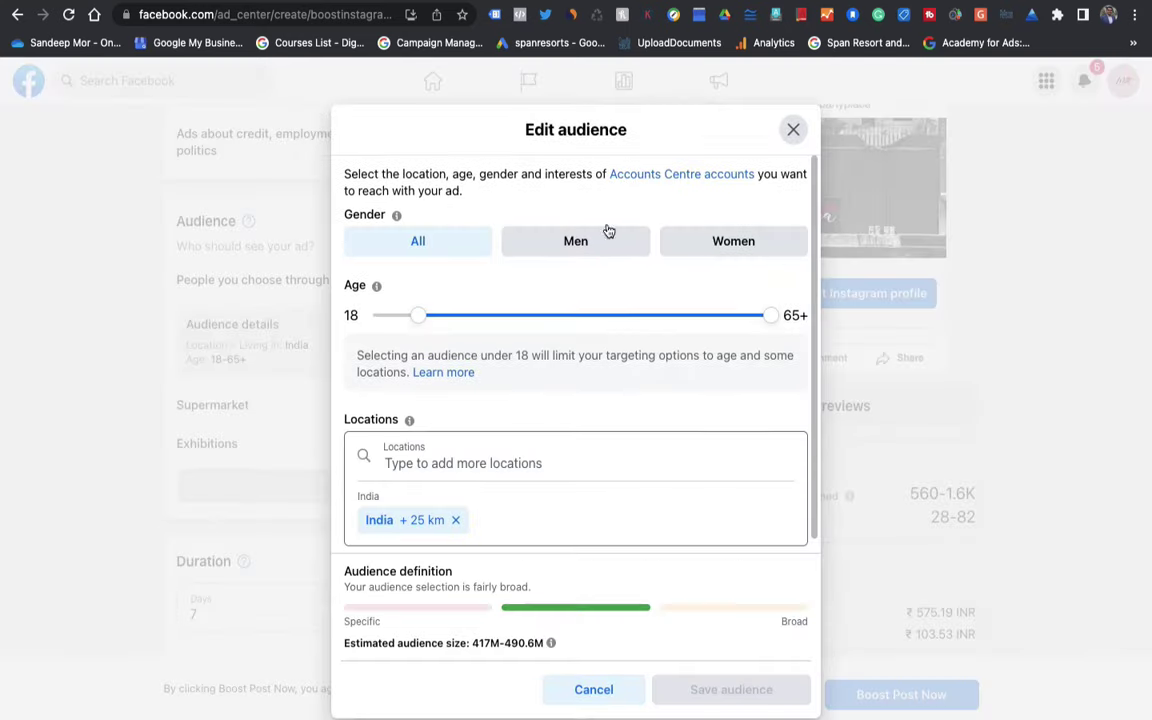
pyautogui.scroll(-1, 466, 570)
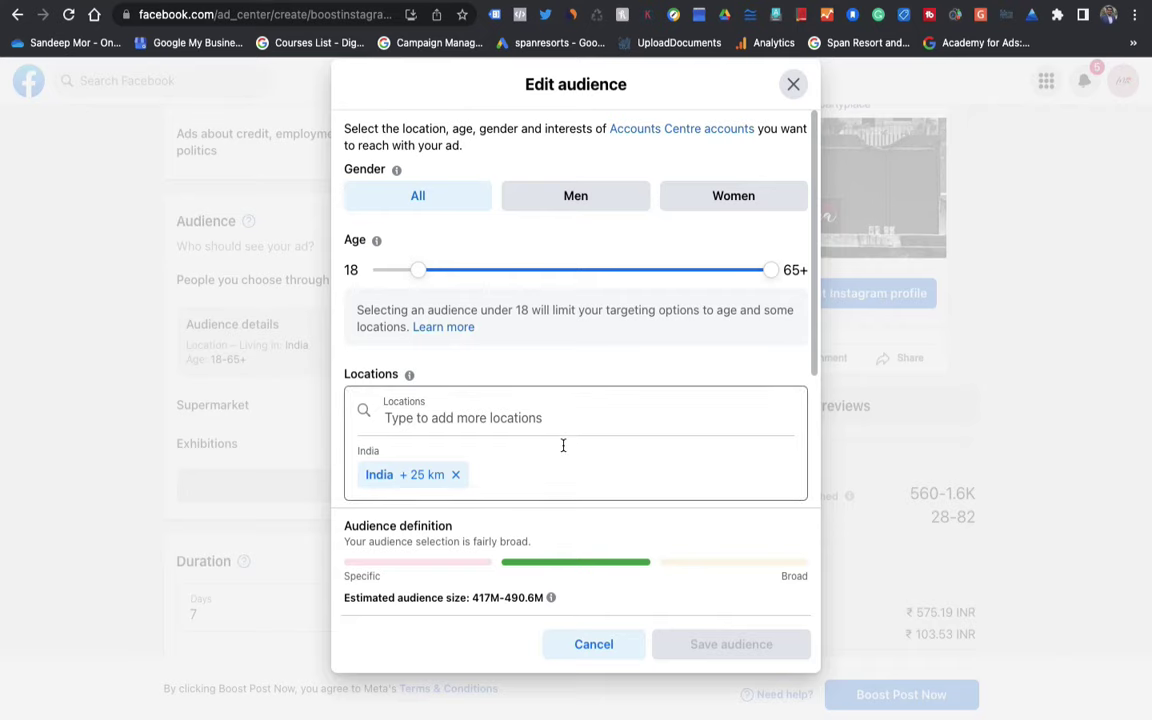
pyautogui.click(793, 84)
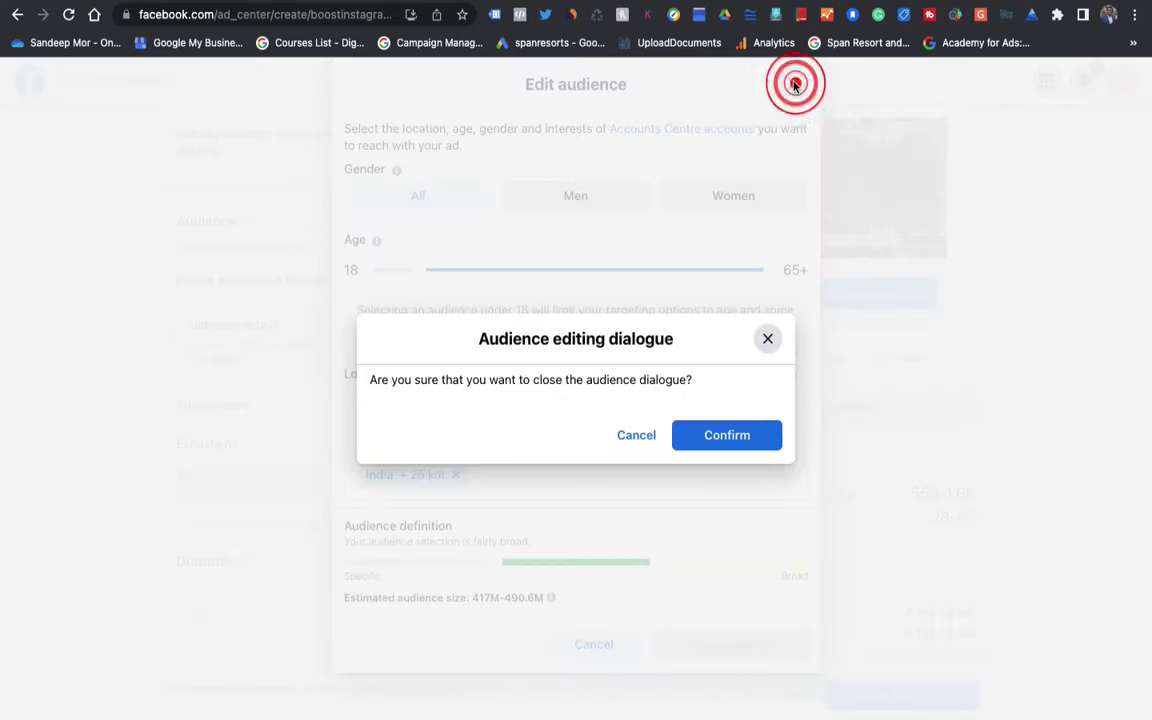
pyautogui.click(680, 438)
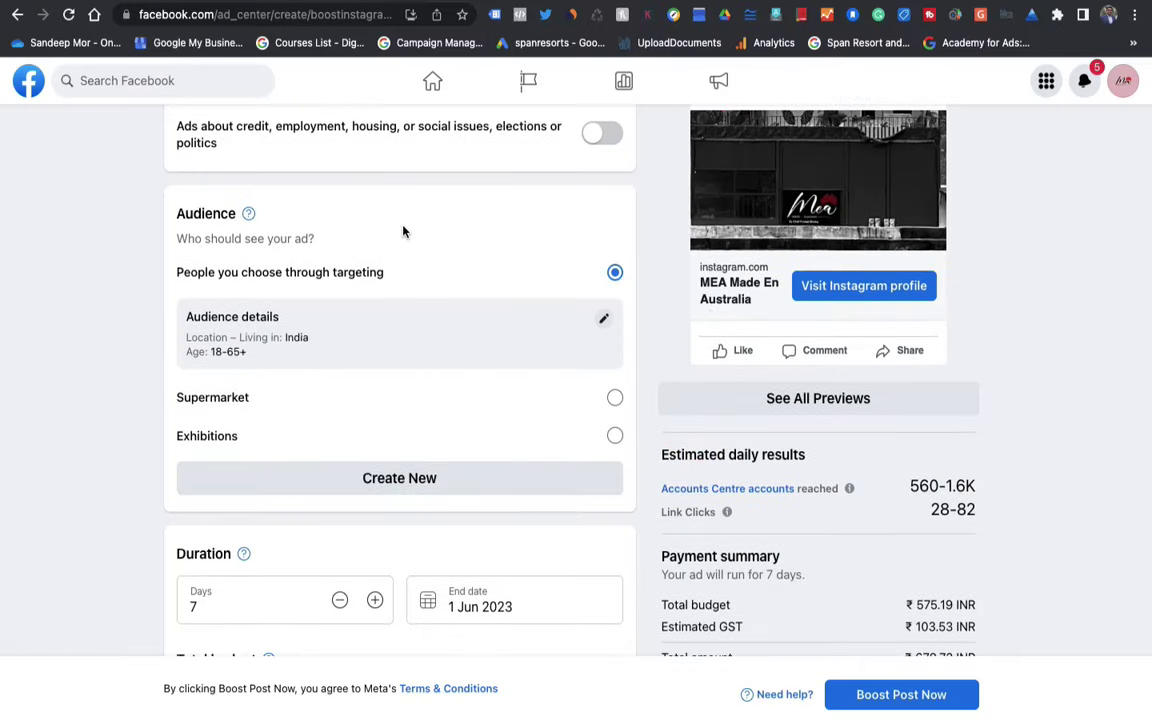
# - Set the ad's duration to 4 days
pyautogui.scroll(-3, 401, 231)
pyautogui.scroll(-2, 404, 231)
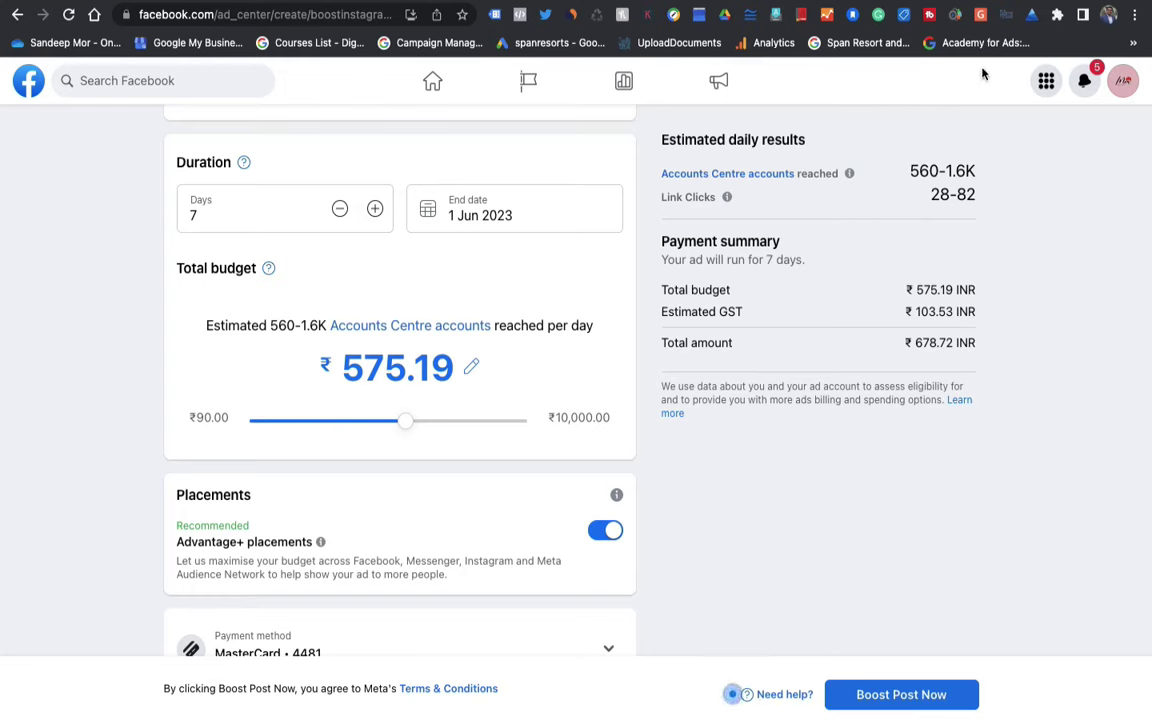
pyautogui.click(339, 213)
pyautogui.click(339, 210)
pyautogui.click(339, 210)
pyautogui.click(339, 210)
pyautogui.click(339, 210)
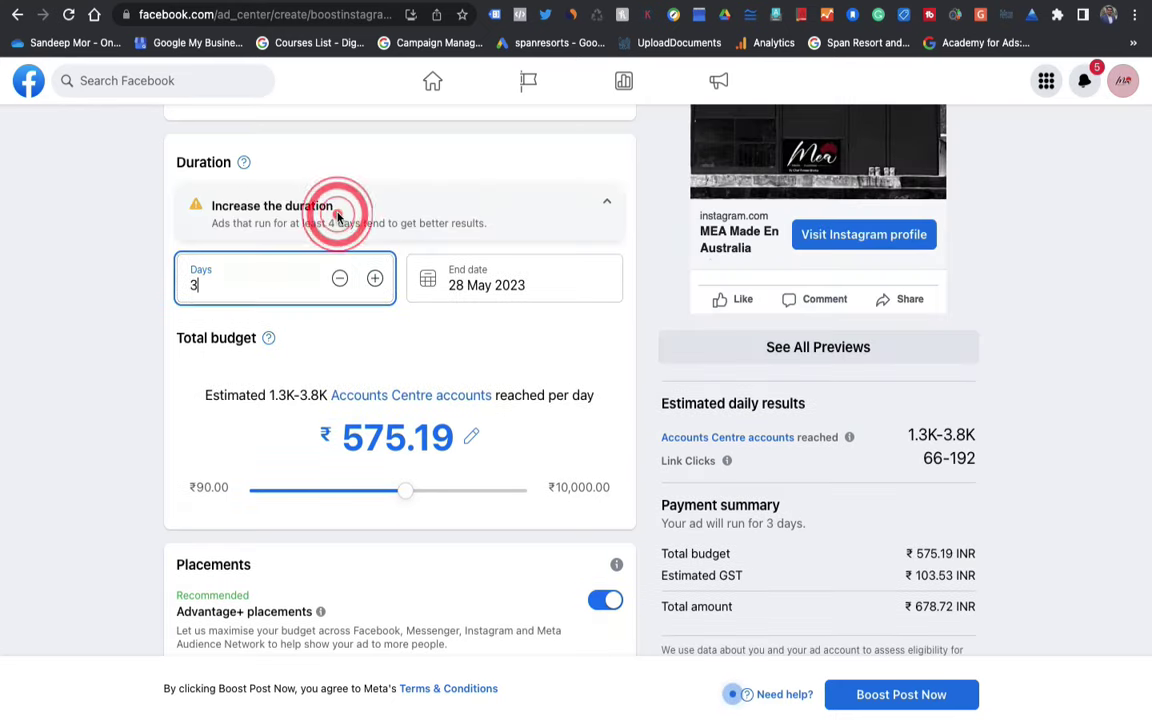
pyautogui.scroll(3, 340, 250)
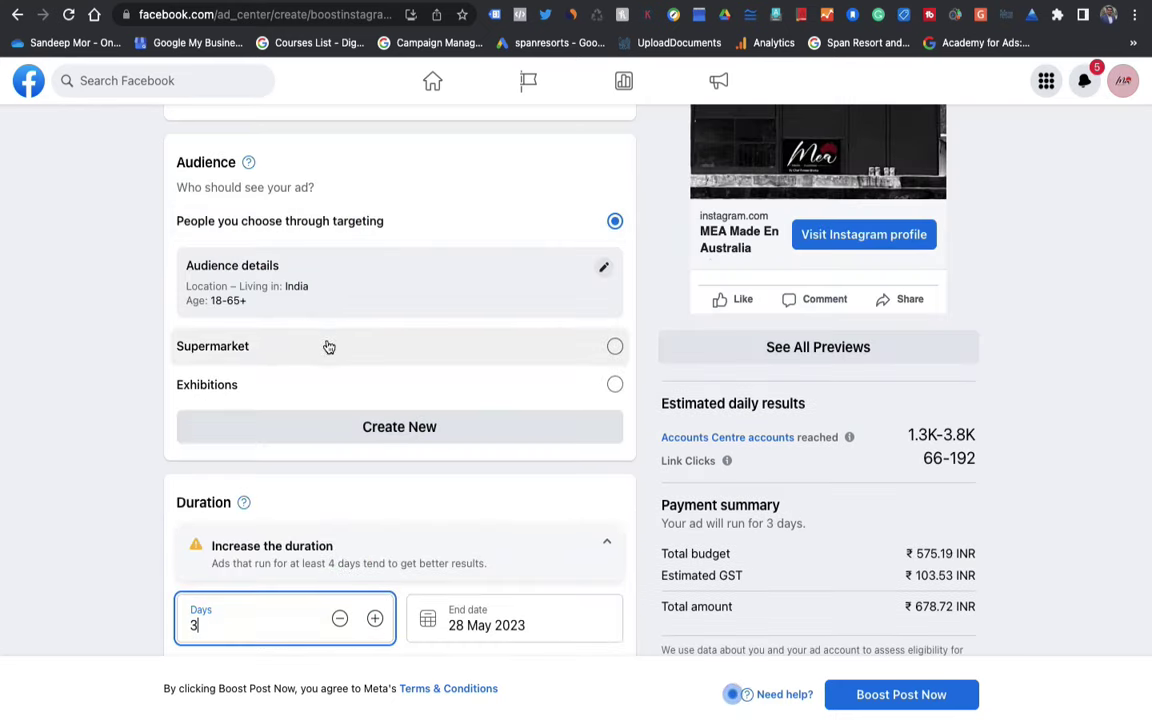
pyautogui.scroll(-4, 350, 420)
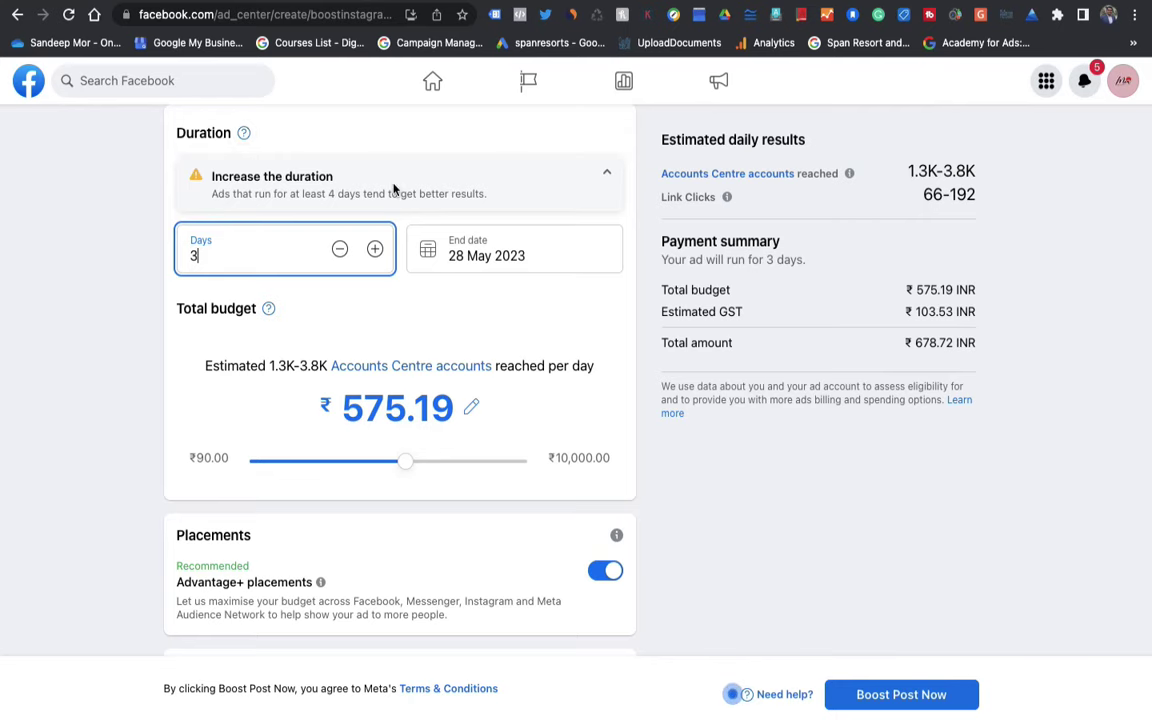
pyautogui.click(375, 248)
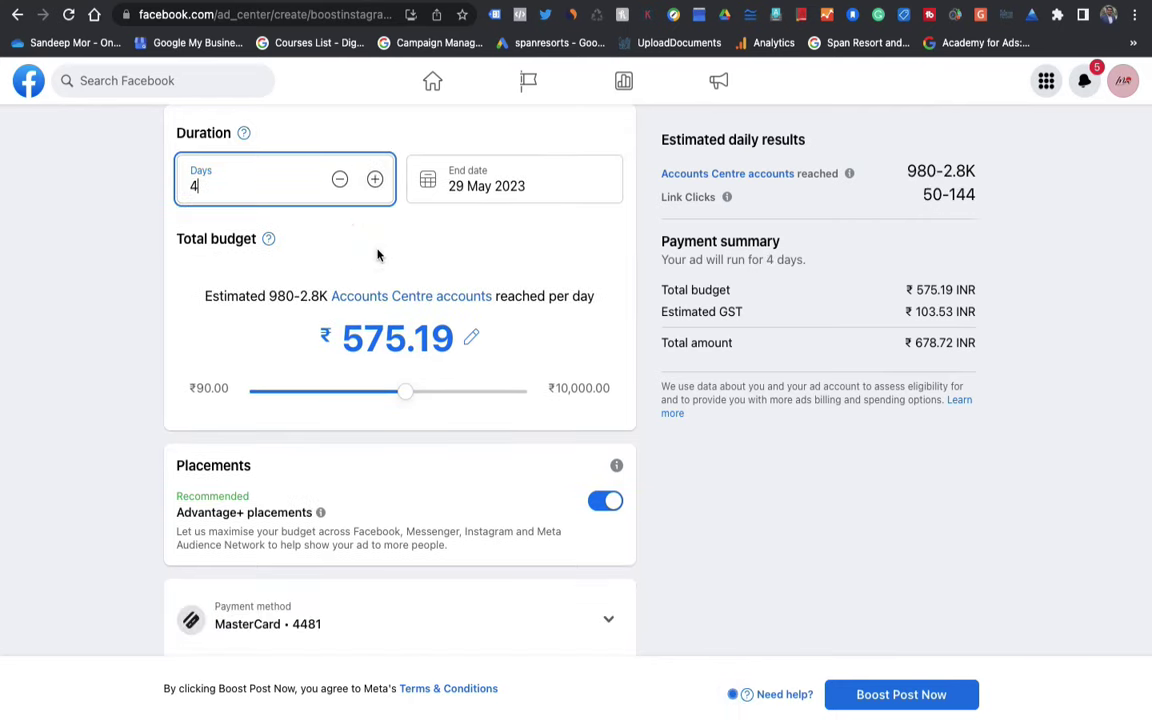
# - Turn off Advantage+ placements and view the manual placement options for Facebook and Instagram
pyautogui.scroll(2, 378, 255)
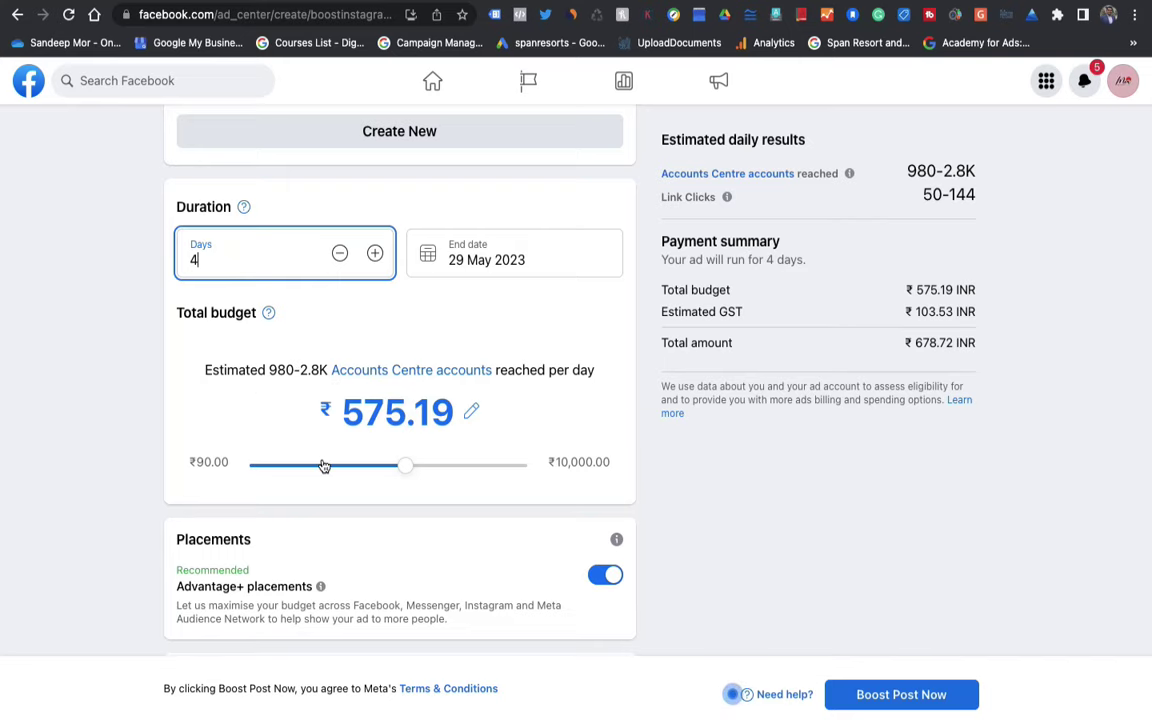
pyautogui.scroll(-2, 321, 465)
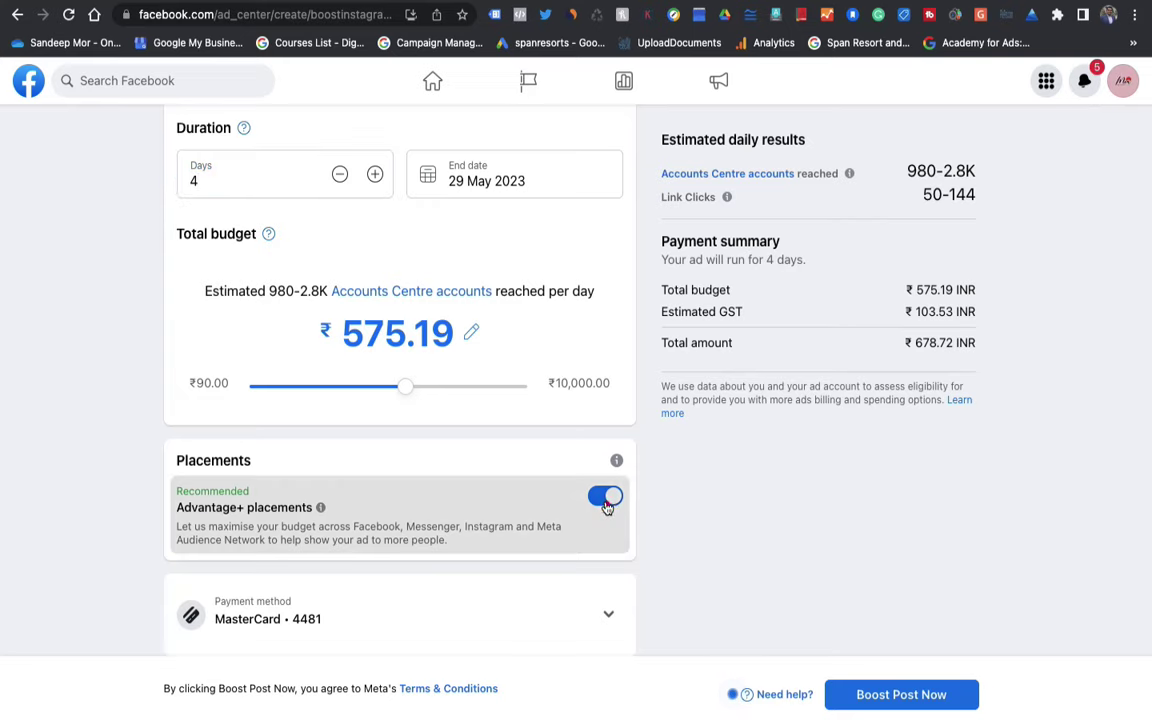
pyautogui.click(608, 498)
pyautogui.scroll(-3, 430, 575)
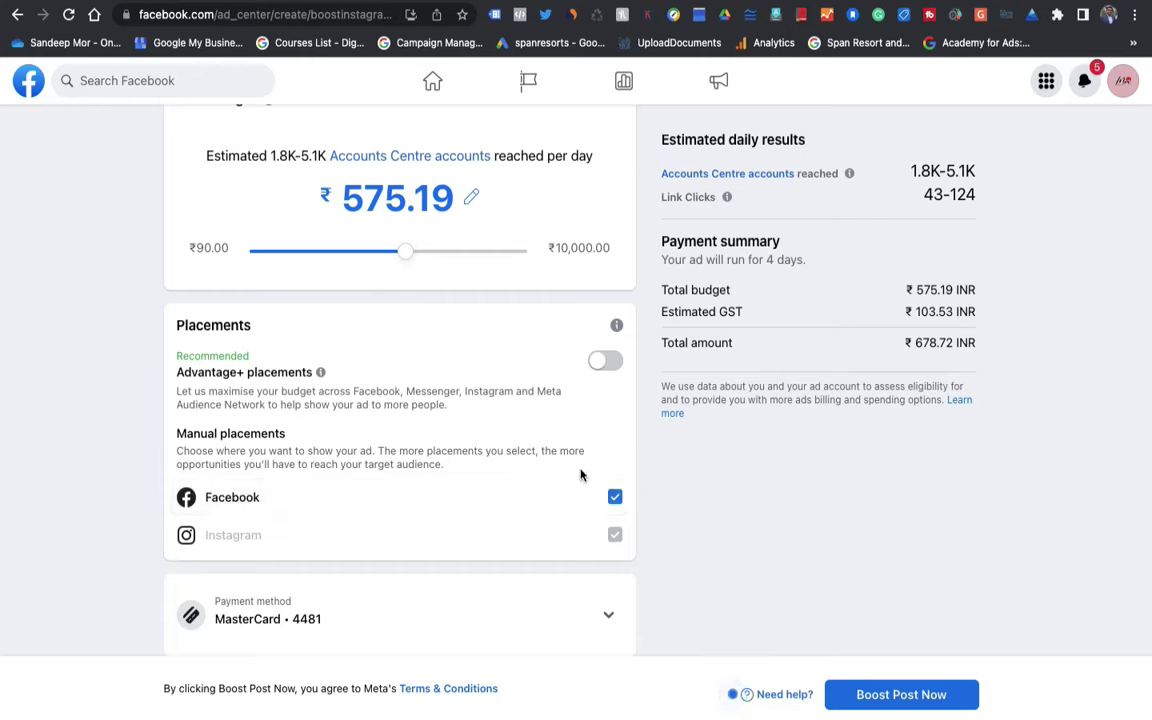
# - Exclude Facebook from the manual placements, leaving Instagram as the only placement, and review the payment summary
pyautogui.click(615, 499)
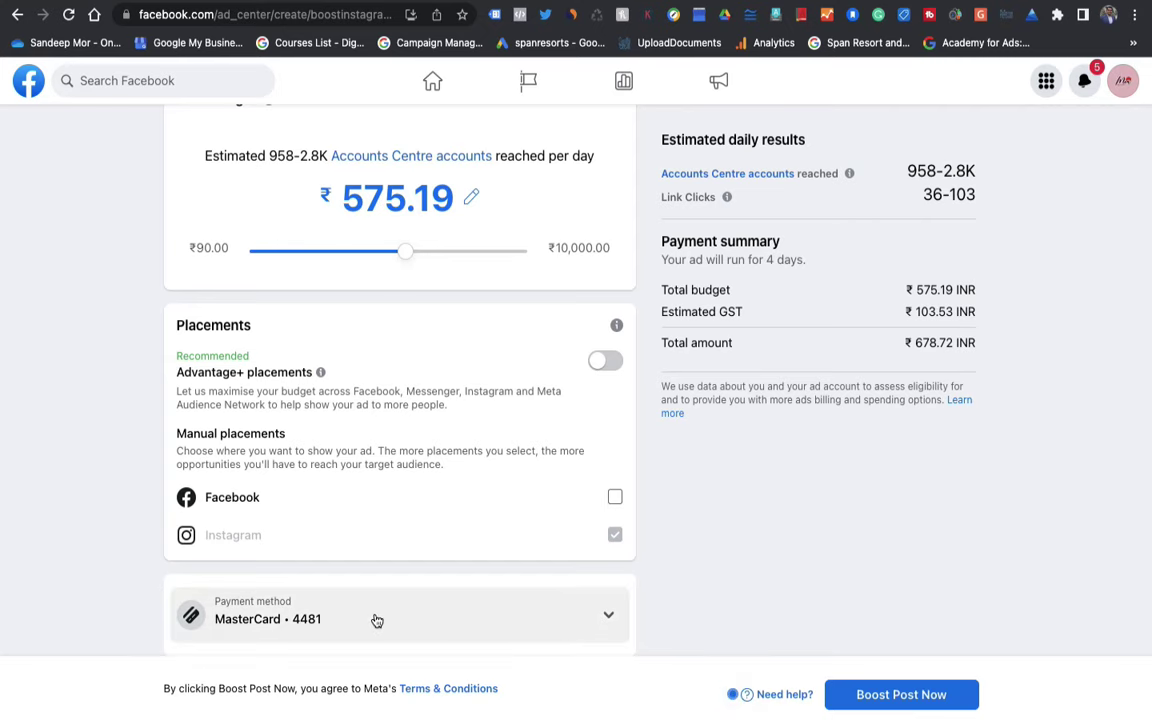
pyautogui.scroll(-1, 480, 626)
pyautogui.scroll(15, 733, 398)
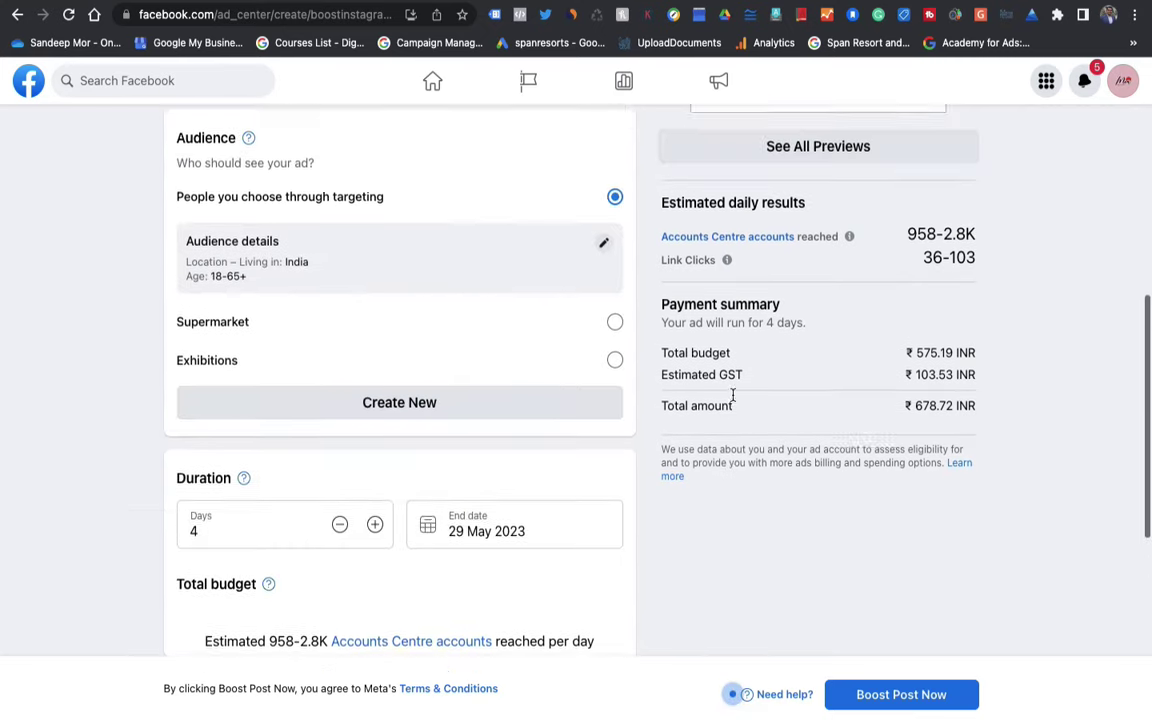
pyautogui.scroll(-10, 733, 400)
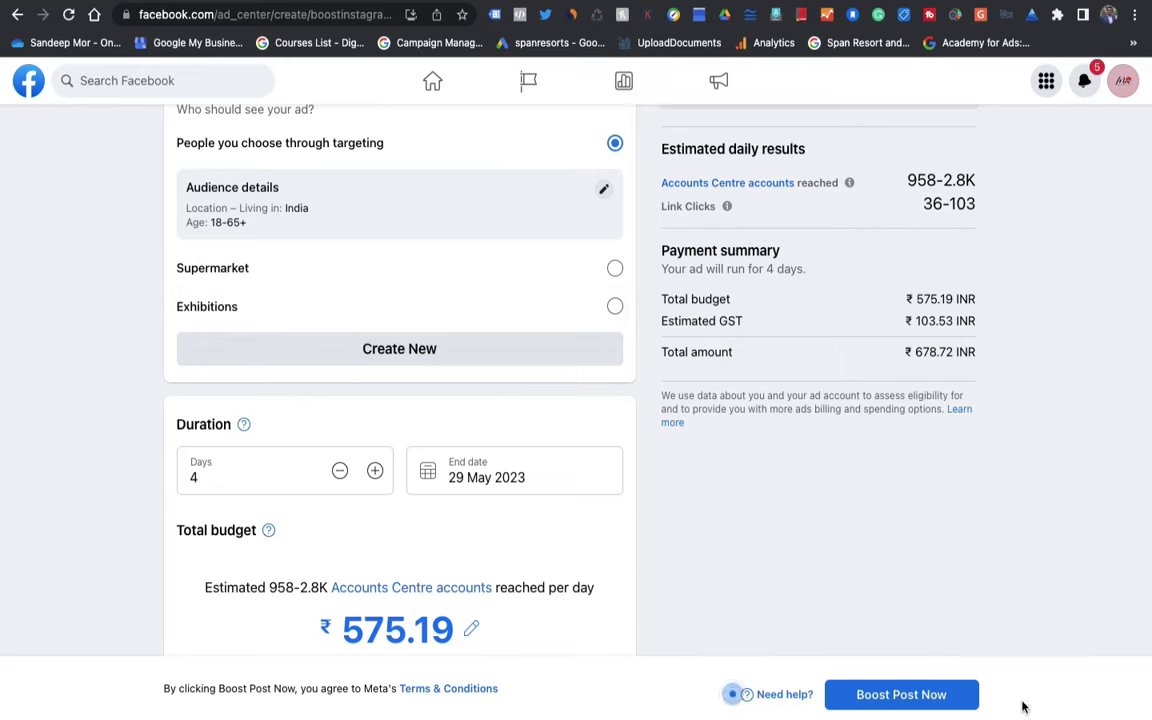
# - Turn off Advantage+ creative and submit the boosted Instagram post for publishing
pyautogui.scroll(10, 545, 321)
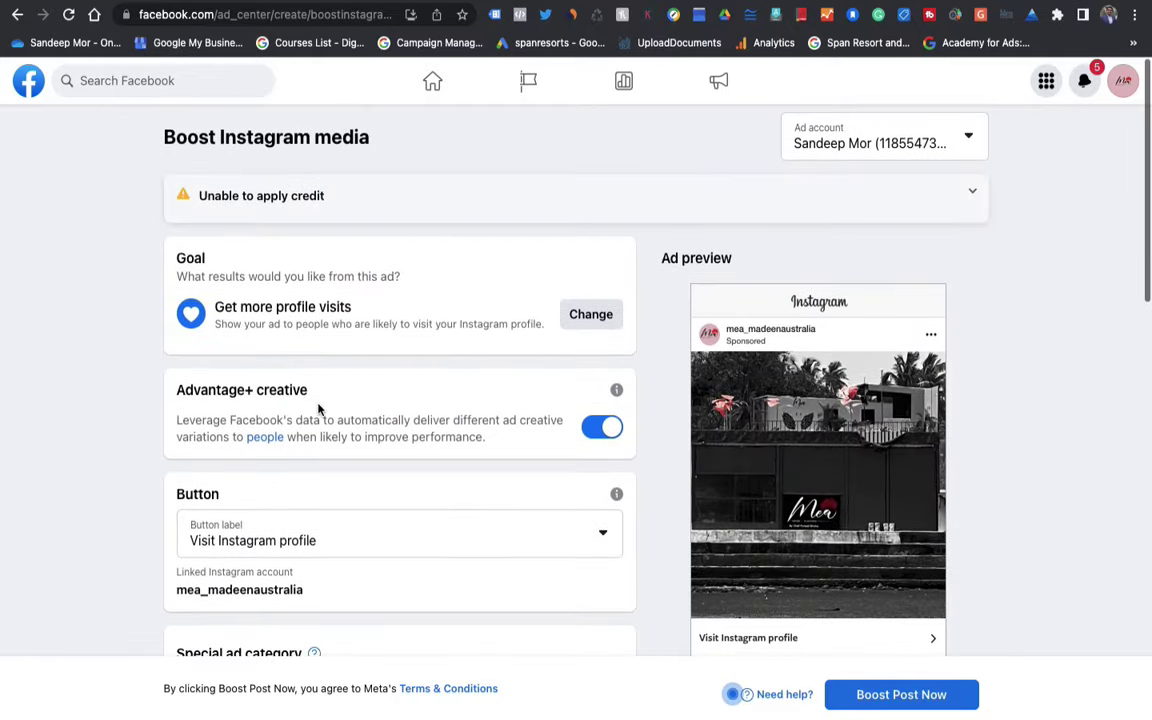
pyautogui.click(327, 415)
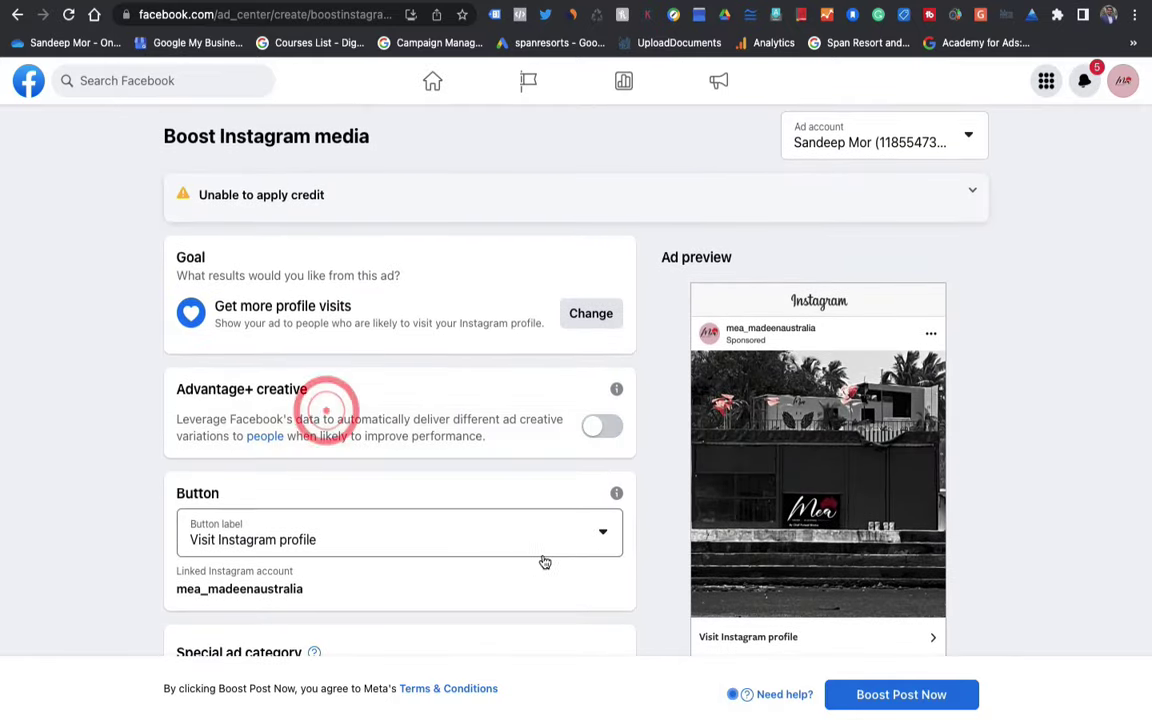
pyautogui.click(873, 694)
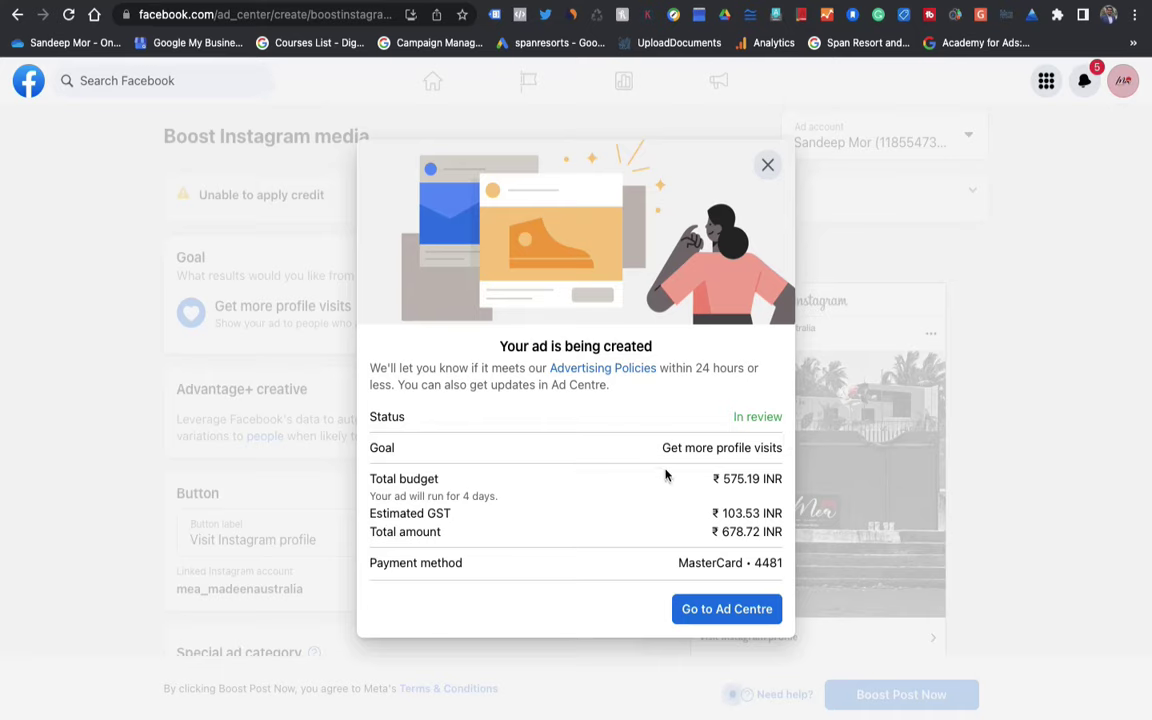
# - Go to Ad Centre and open the boosted Instagram post's details to review its status, audience, preview and payment method
pyautogui.click(697, 609)
pyautogui.click(1052, 180)
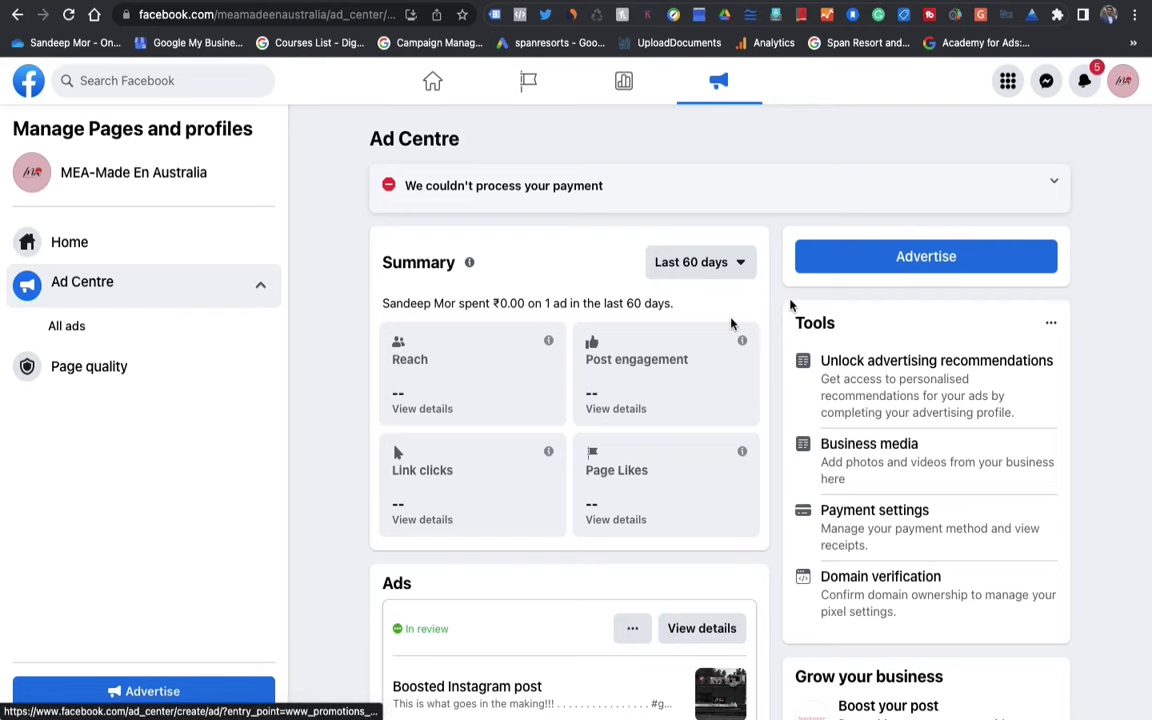
pyautogui.scroll(-1, 541, 431)
pyautogui.scroll(-4, 541, 431)
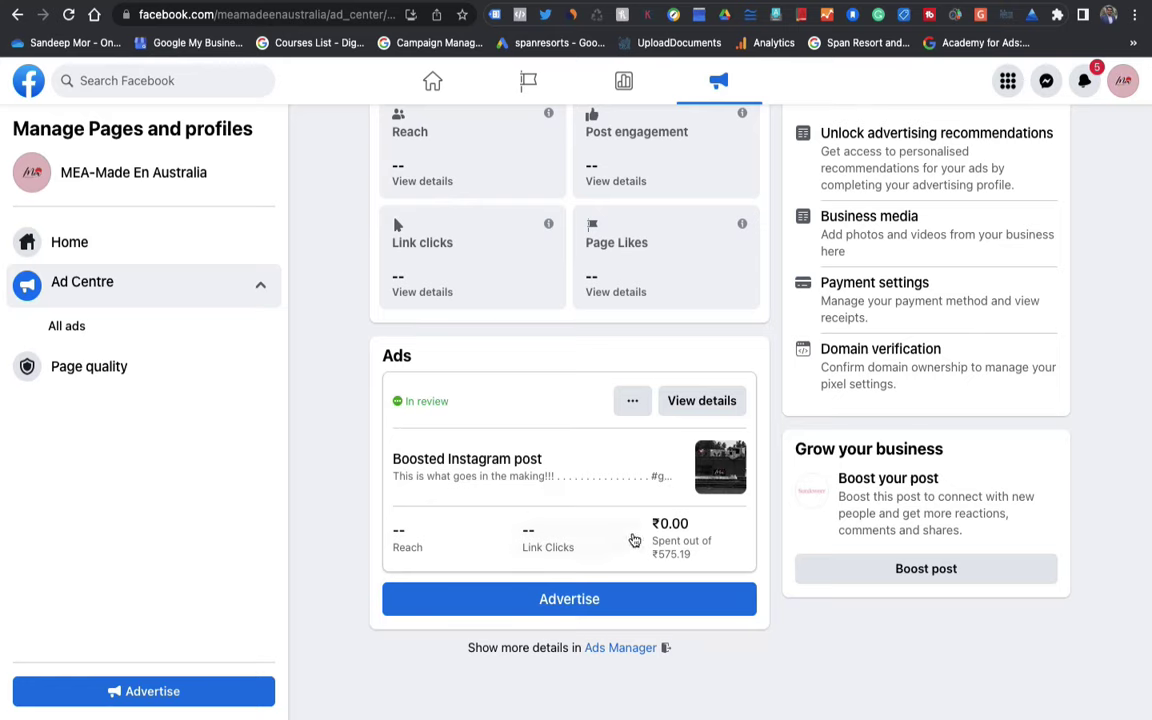
pyautogui.click(690, 401)
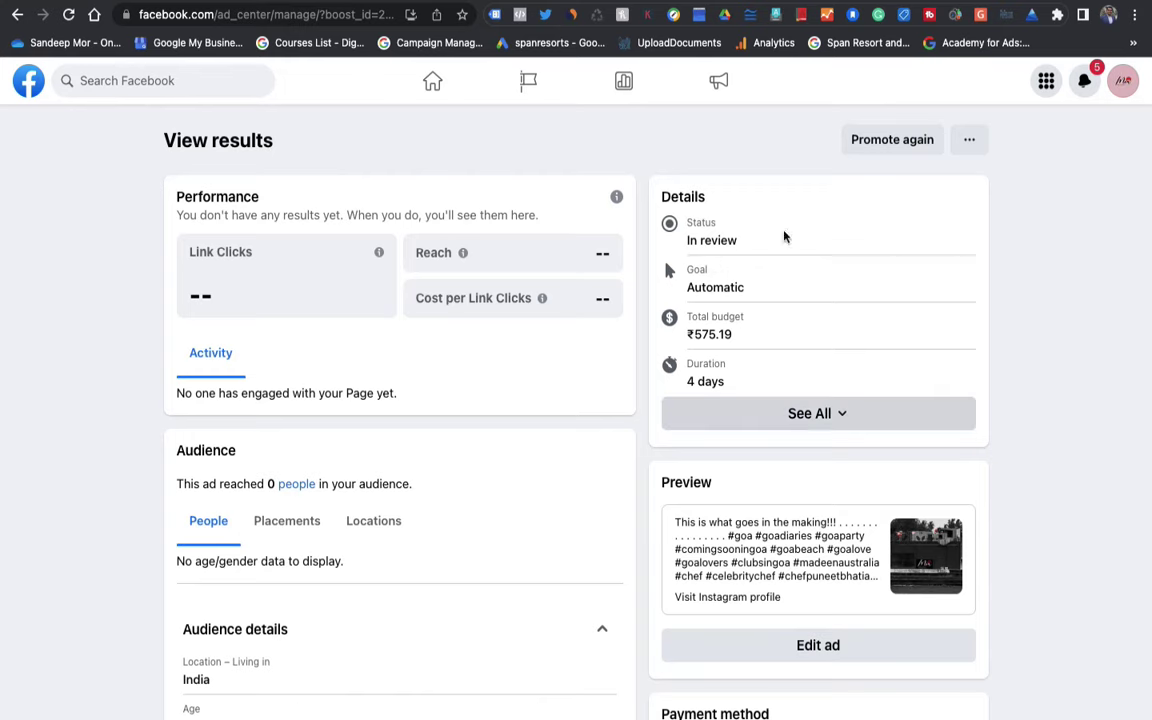
pyautogui.scroll(-3, 640, 569)
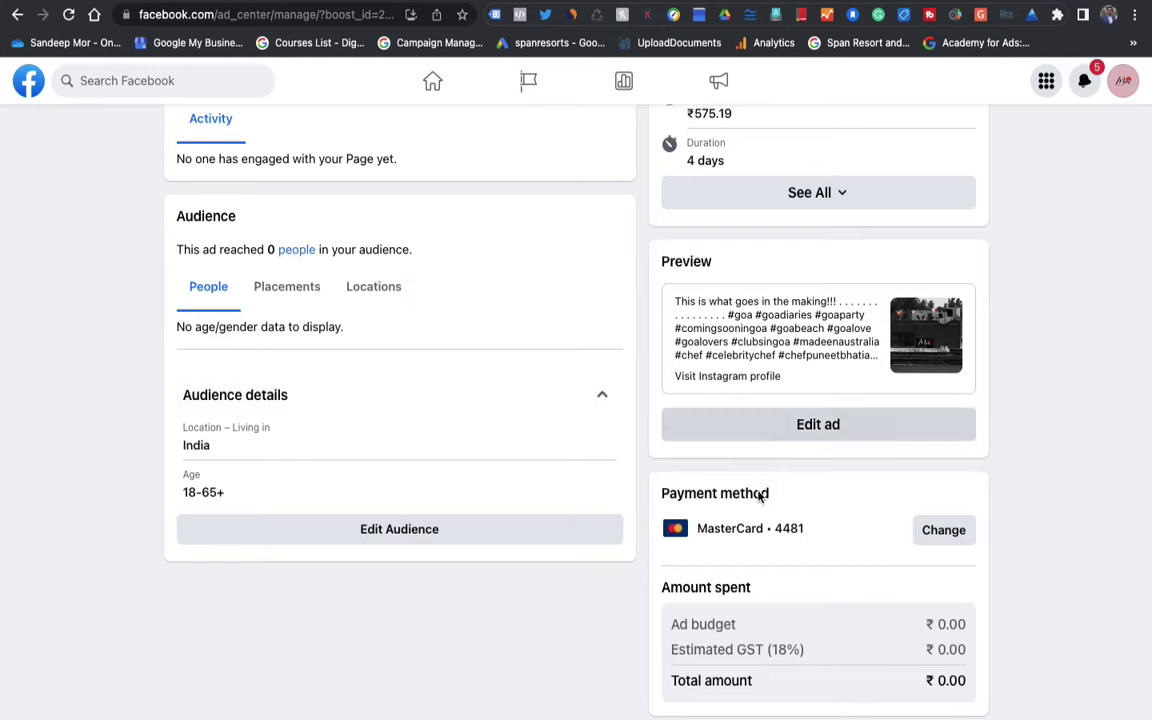
# - Switch to Ads Manager and examine the Instagram post campaign's delivery, budget, results, reach and cost columns
pyautogui.click(797, 428)
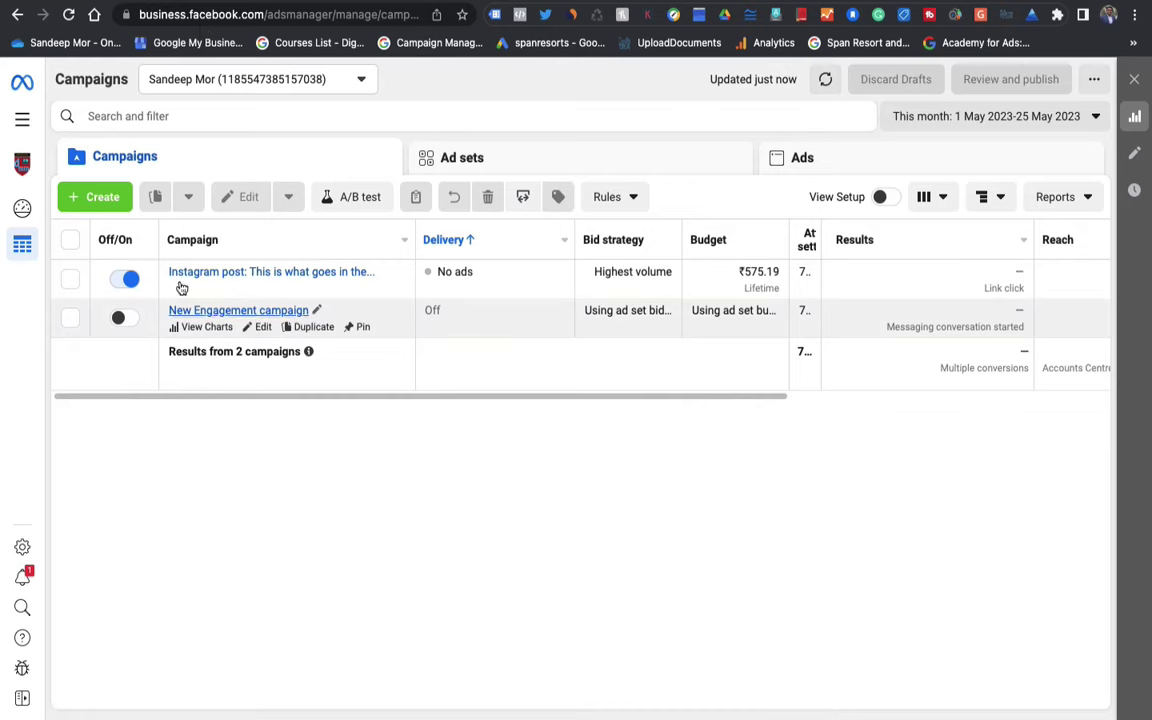
pyautogui.moveTo(201, 286)
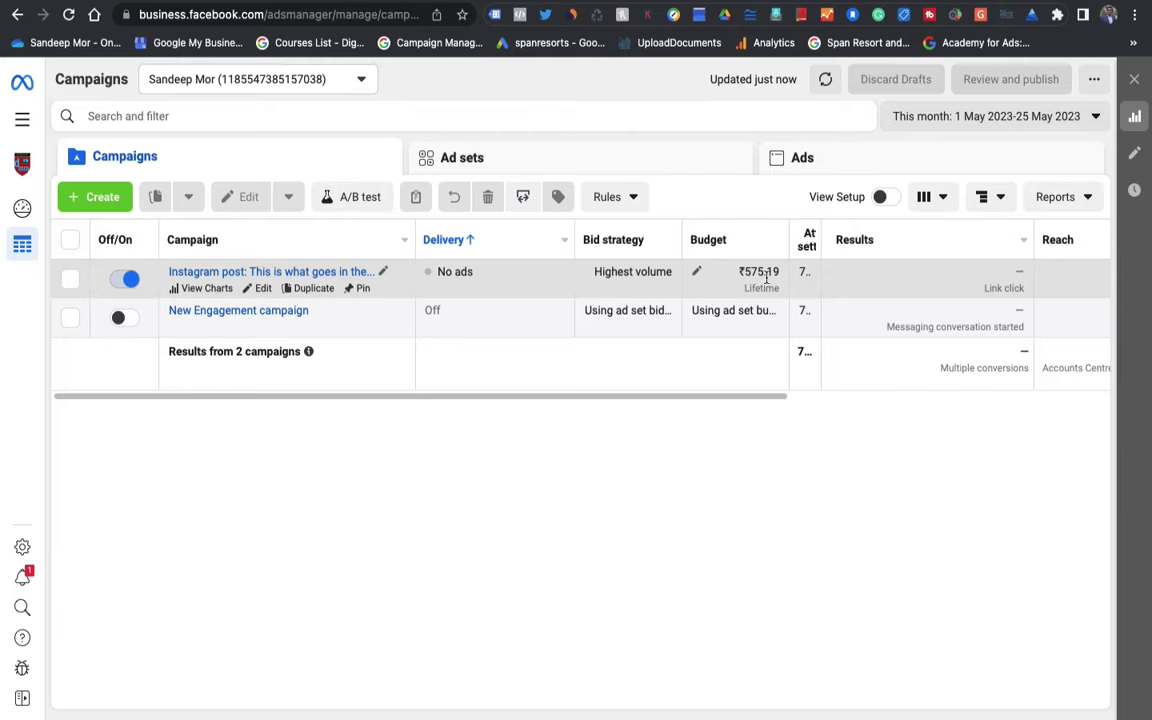
pyautogui.hscroll(5, 824, 288)
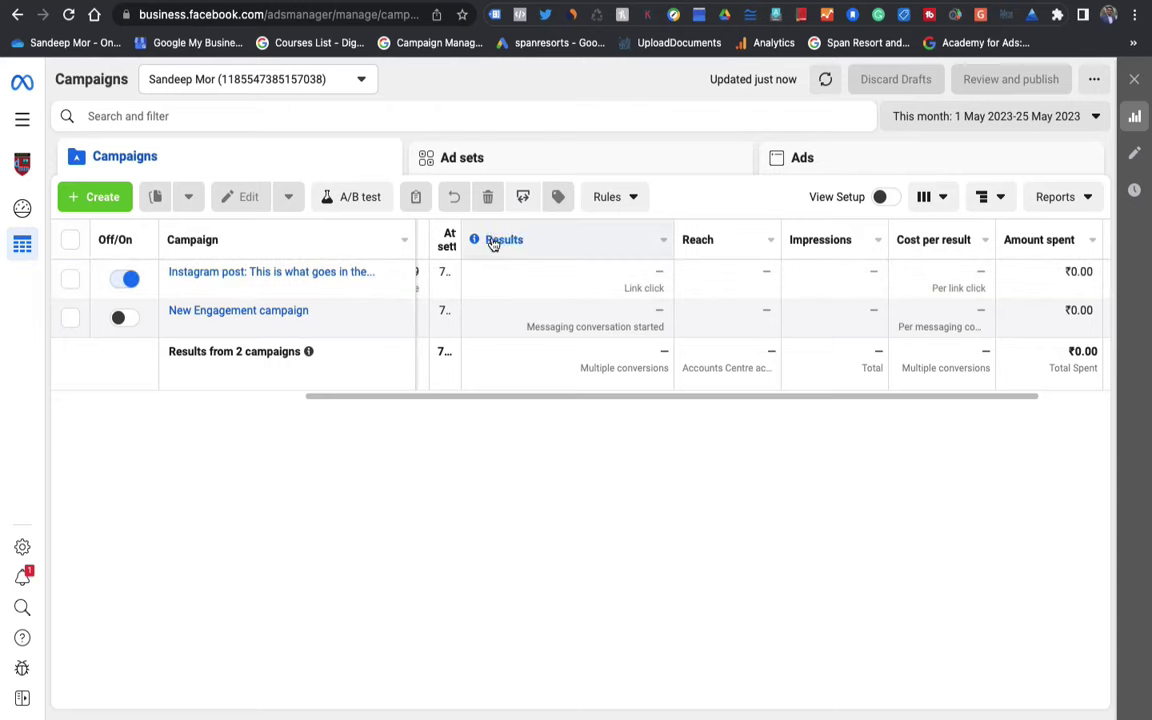
pyautogui.hscroll(3, 910, 288)
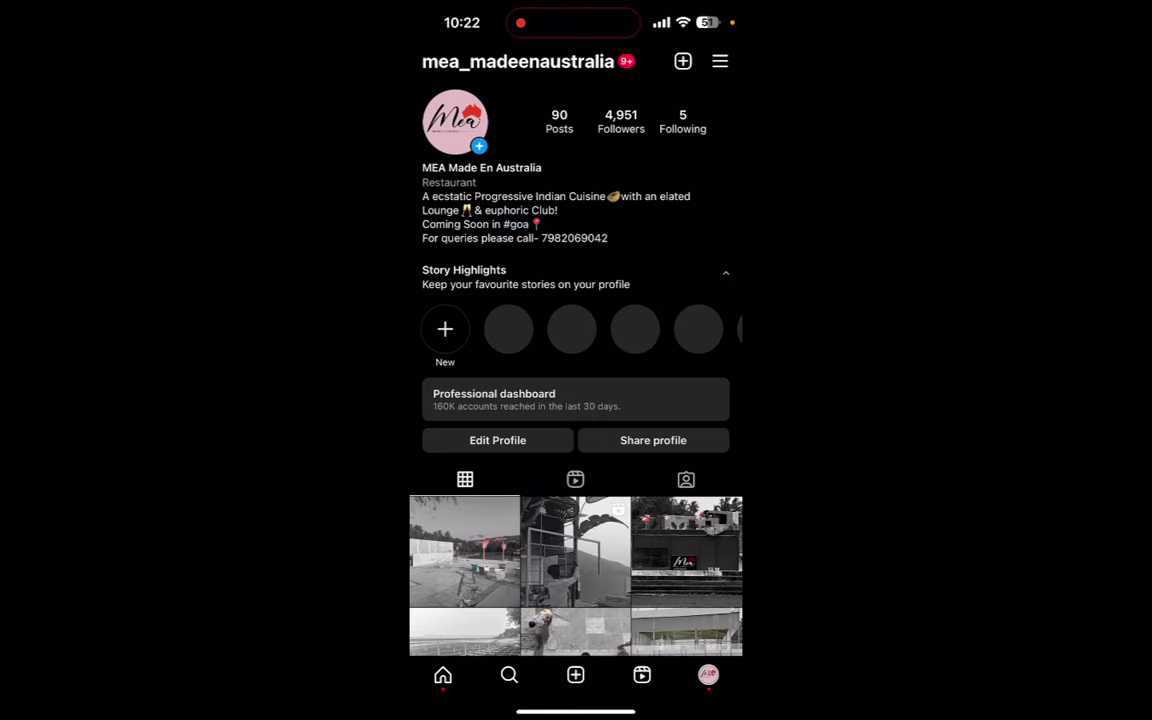
# - Switch to the Instagram mobile app, open the first post in the profile grid and start boosting it
pyautogui.scroll(-3, 575, 450)
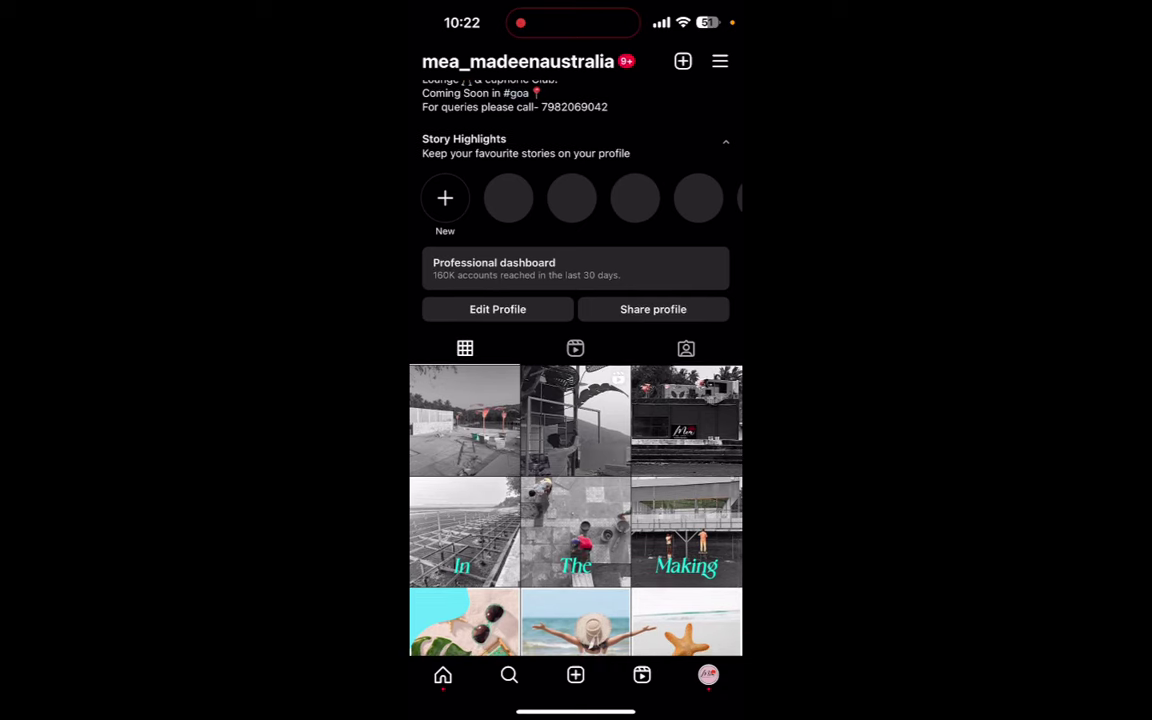
pyautogui.click(464, 420)
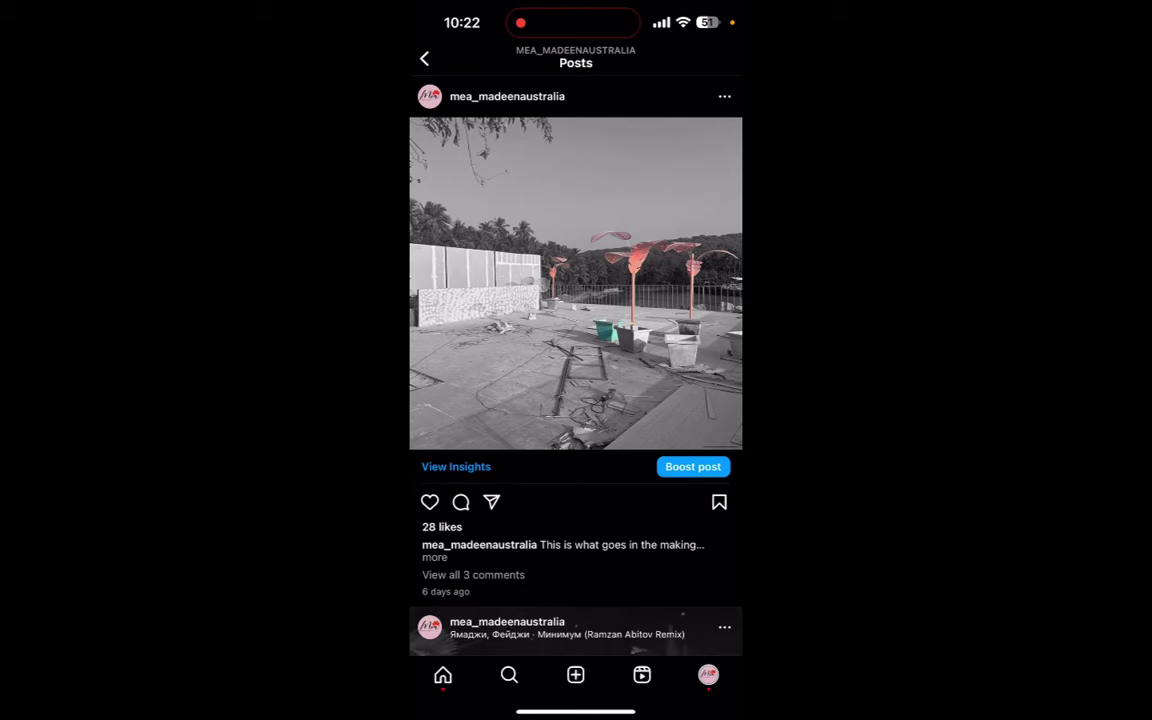
pyautogui.click(692, 466)
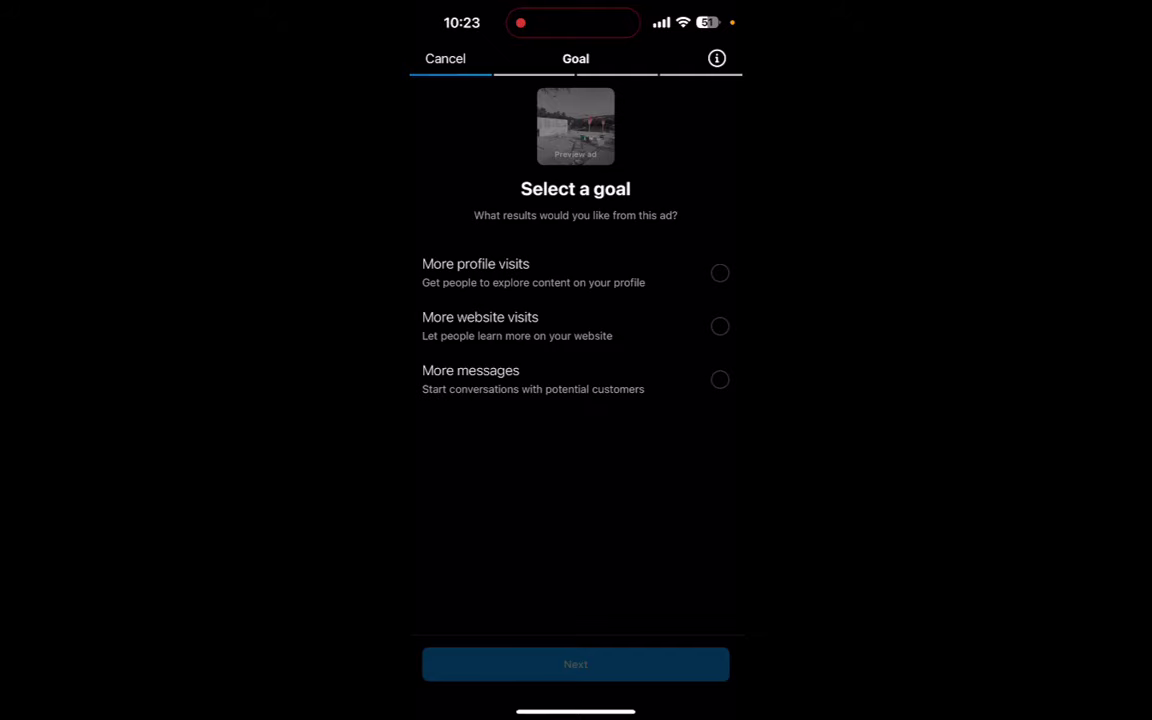
# - Try the profile visits, website visits and messages goals, saving Instagram as the destination for messages
pyautogui.click(720, 273)
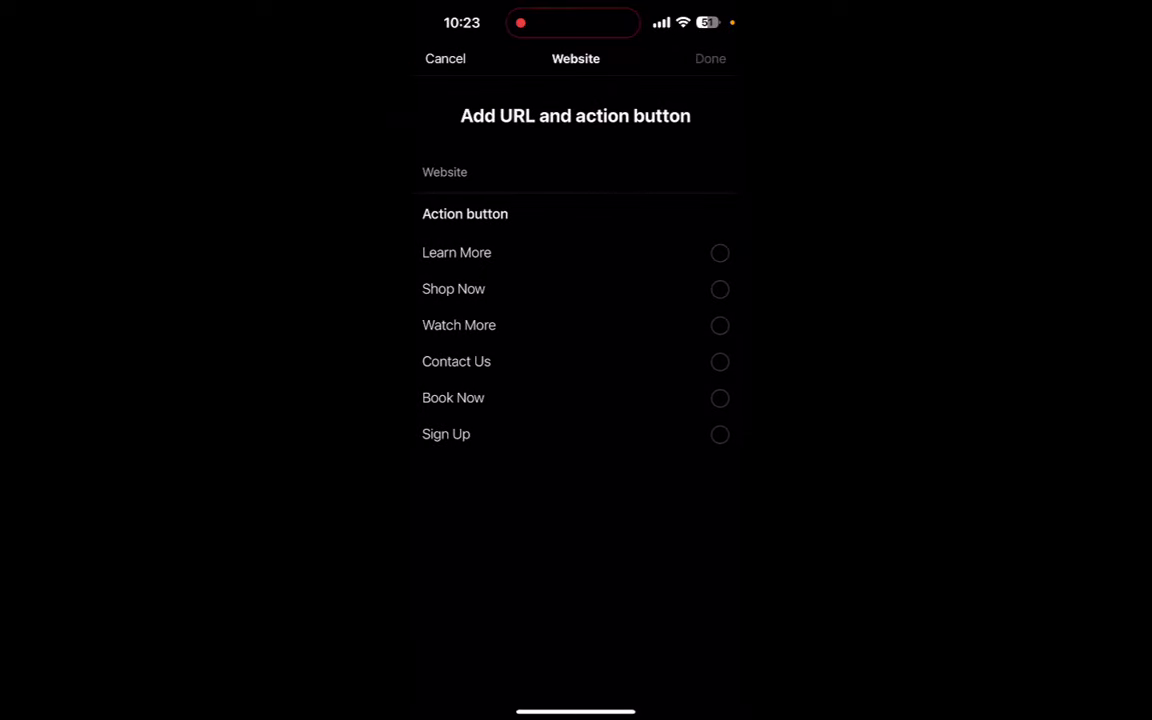
pyautogui.click(445, 58)
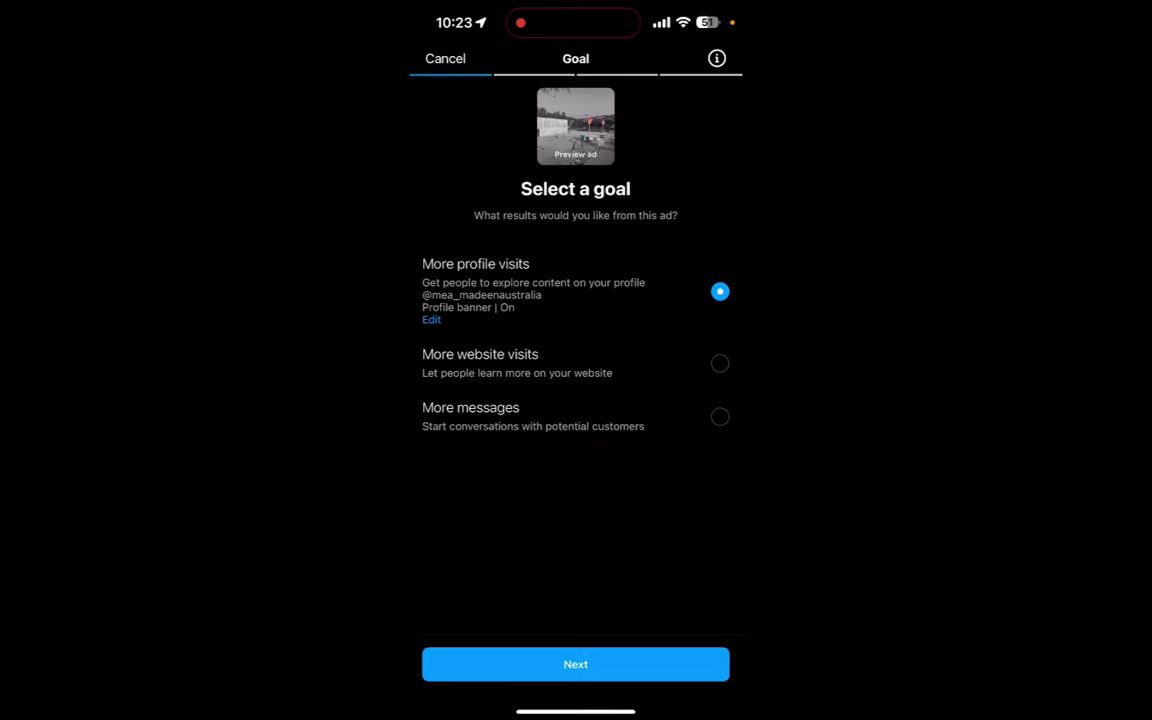
pyautogui.click(533, 415)
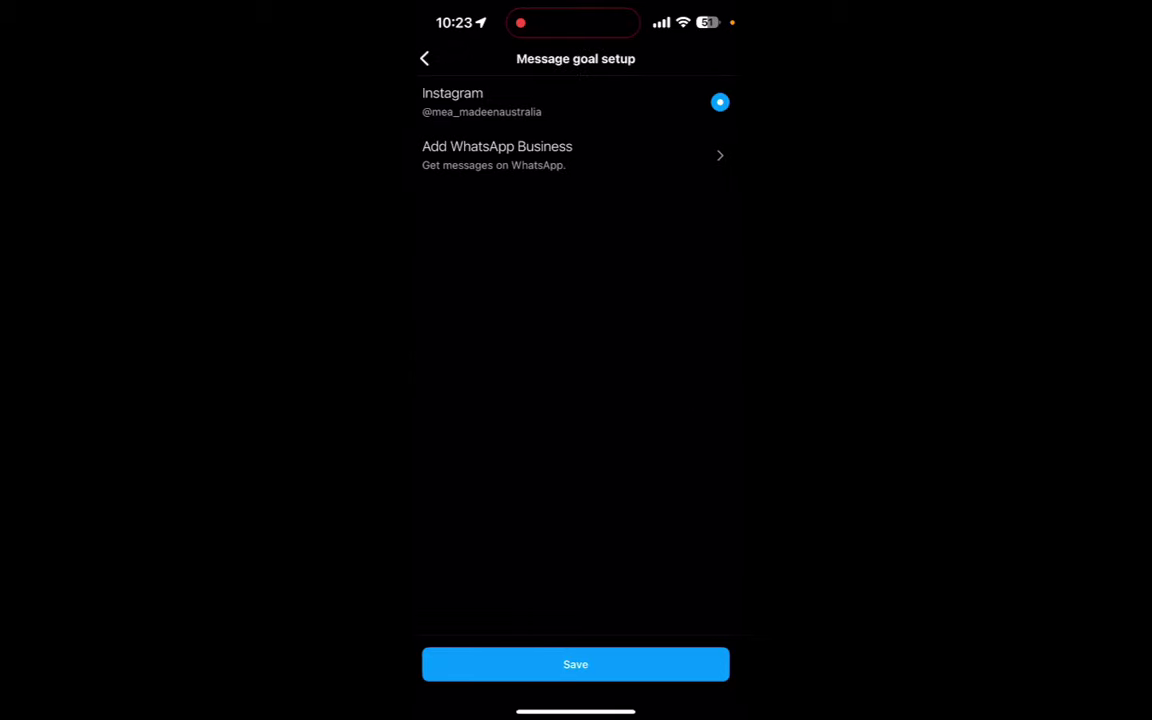
pyautogui.click(575, 664)
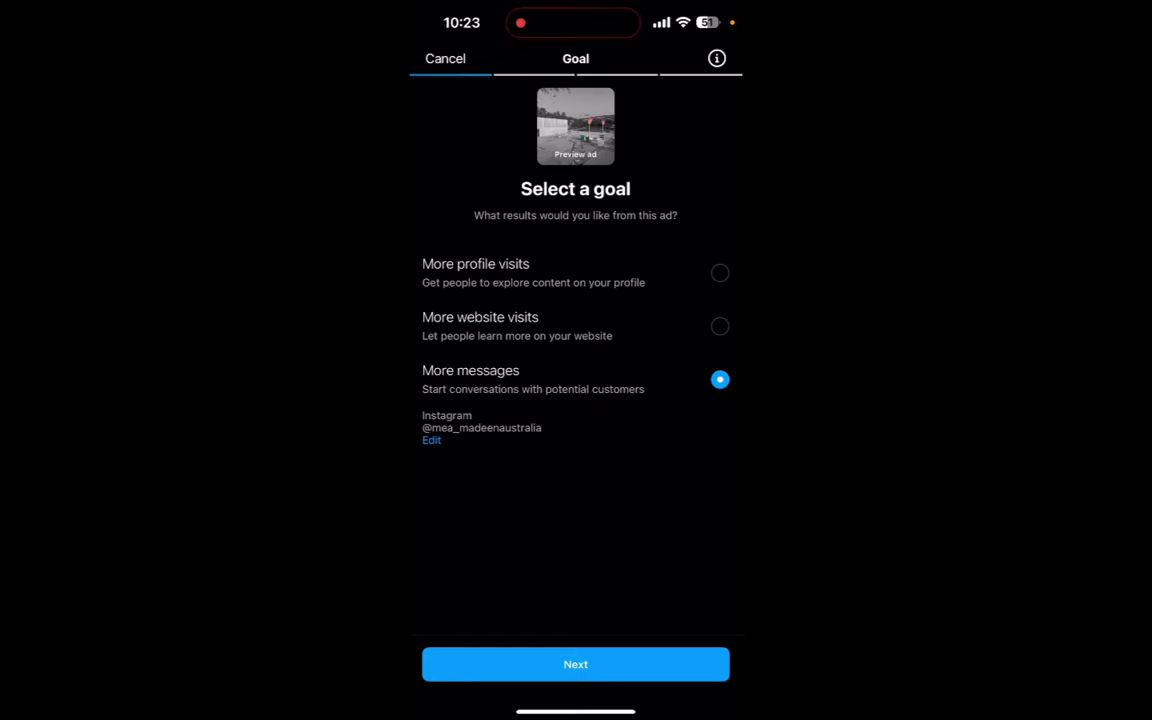
# - Choose More profile visits as the ad's goal and continue to the audience settings
pyautogui.click(720, 273)
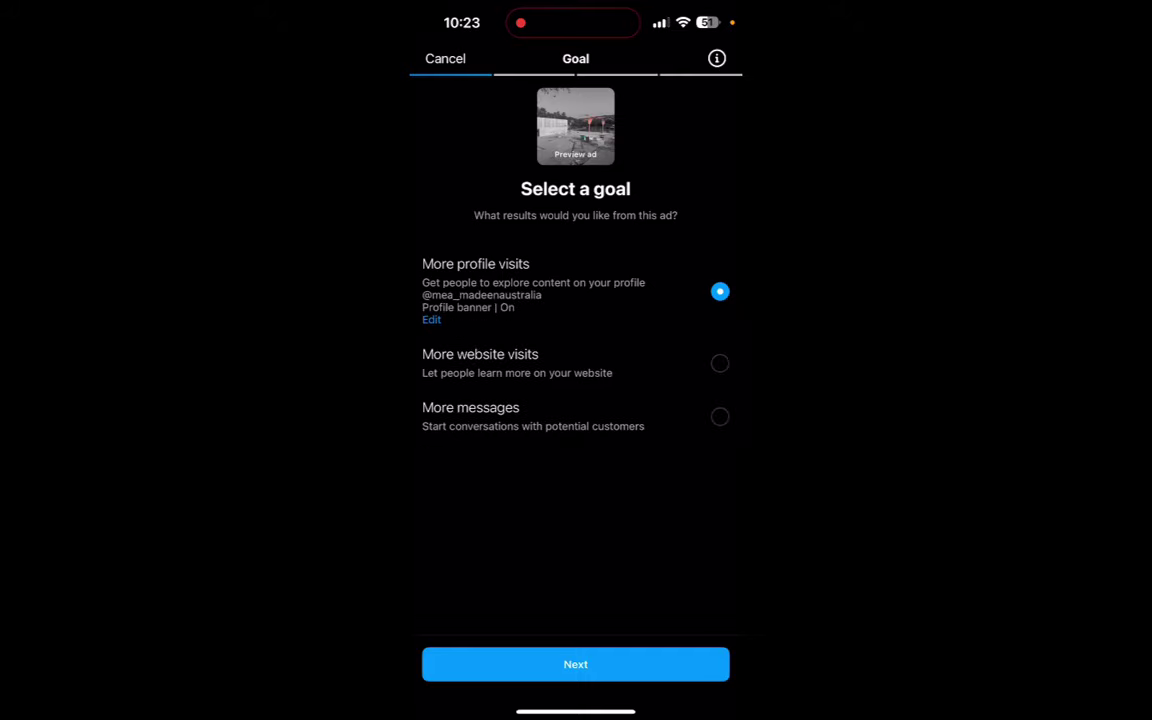
pyautogui.click(575, 664)
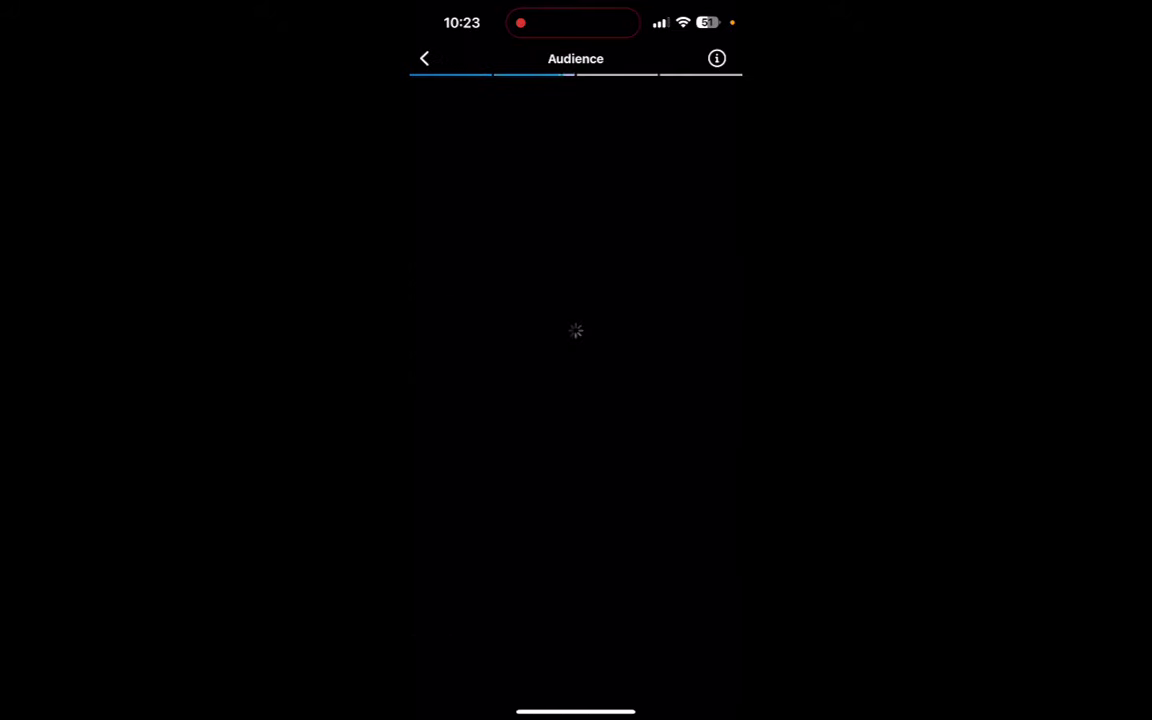